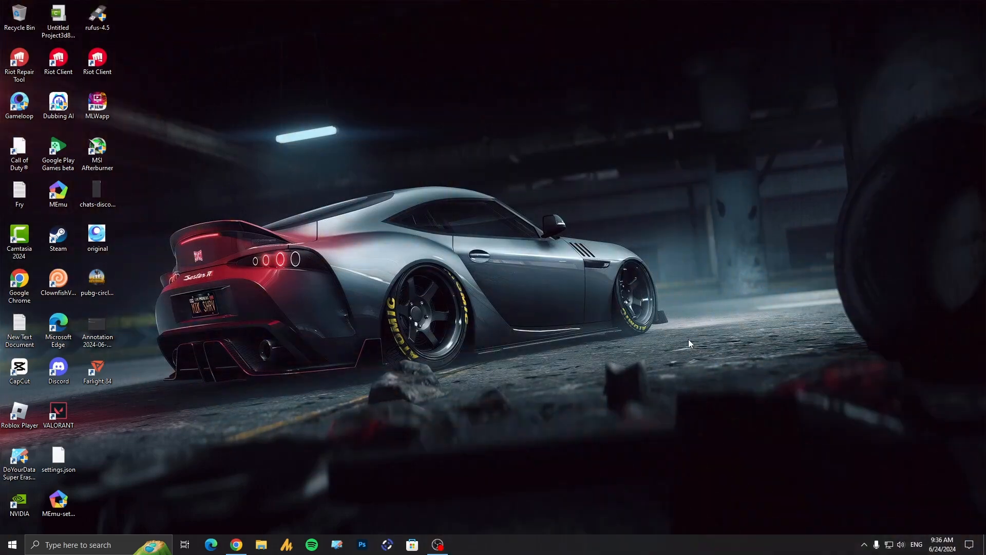
Step: Open Internet Options through a Windows search for "internet", and open and confirm the website data settings
{"action": "key", "text": "super"}
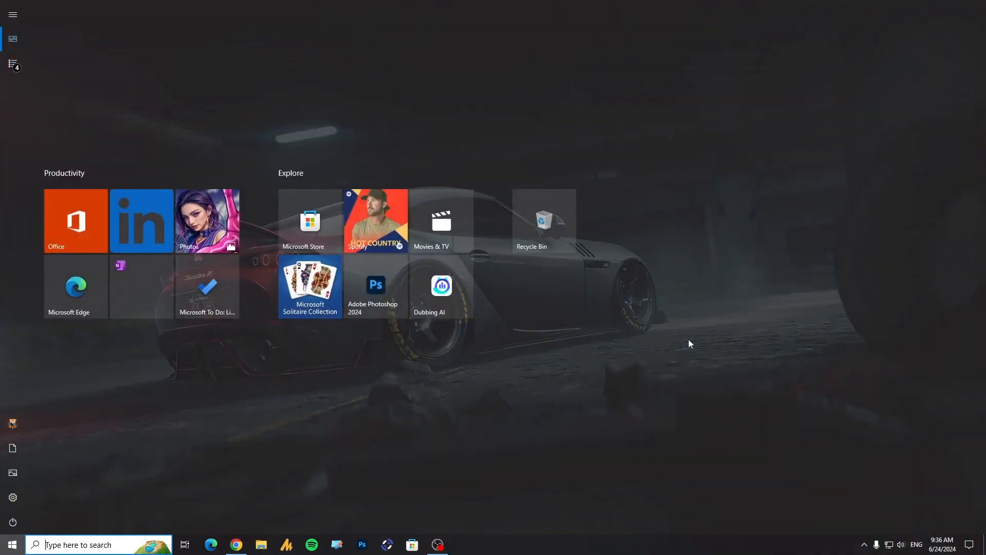
{"action": "type", "text": "inter"}
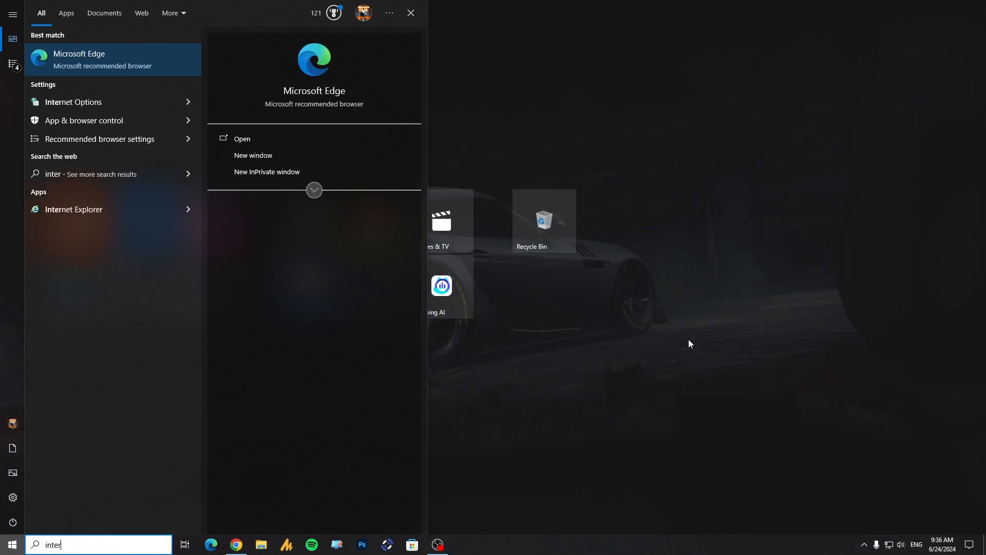
{"action": "type", "text": "net"}
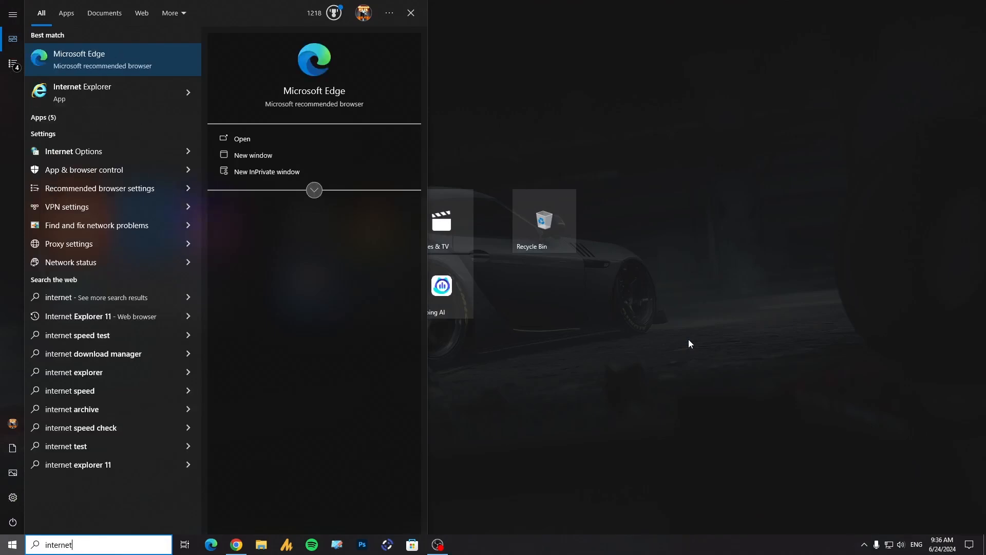
{"action": "left_click", "coordinate": [127, 152]}
{"action": "left_click_drag", "start_coordinate": [167, 55], "coordinate": [441, 121]}
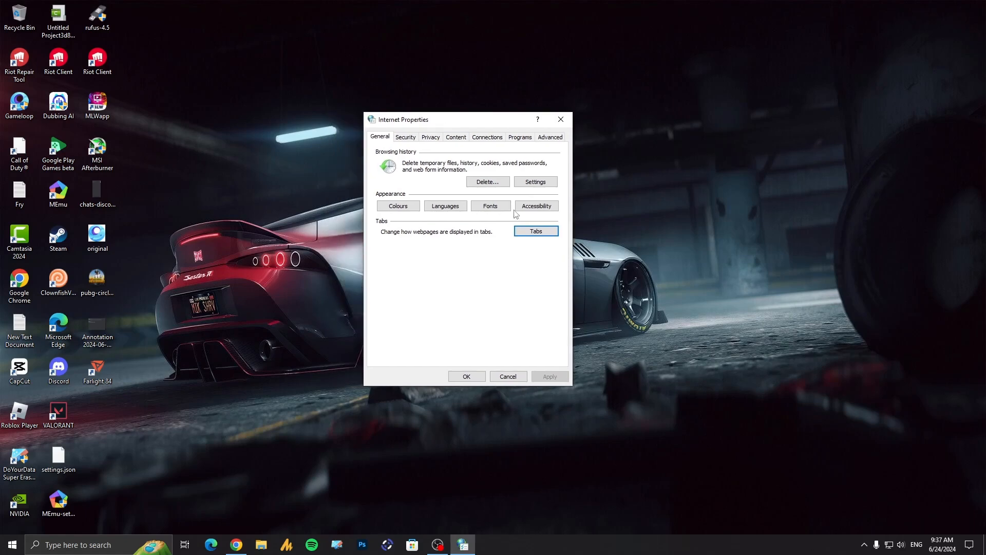
{"action": "left_click", "coordinate": [536, 182]}
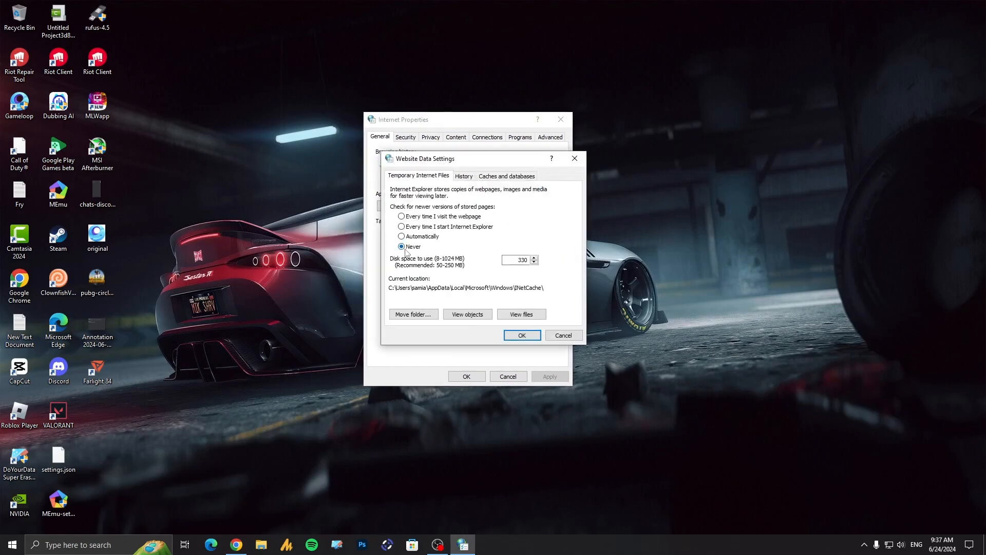
{"action": "left_click", "coordinate": [521, 335]}
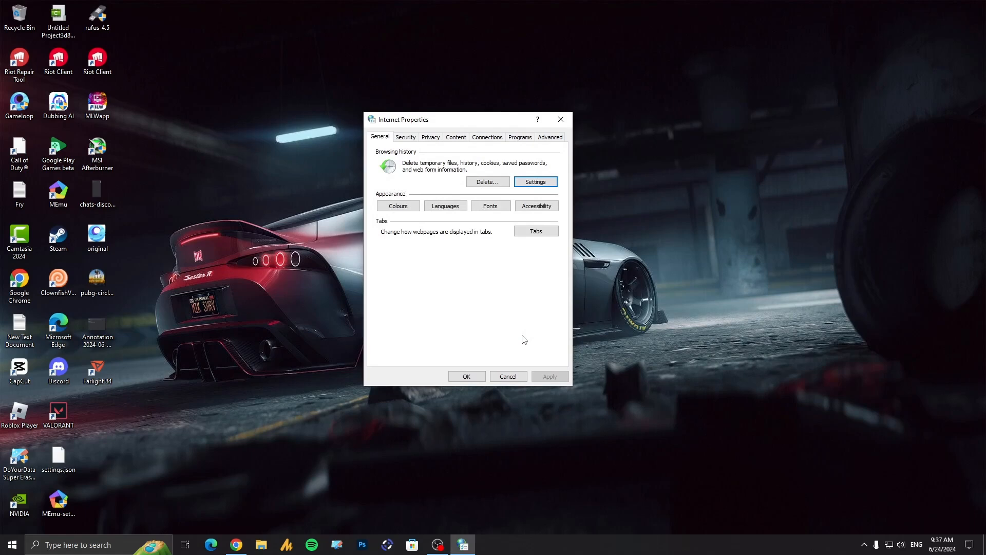
Step: Delete the browsing history, adding download history, form data and passwords to the data types already selected
{"action": "left_click", "coordinate": [488, 182]}
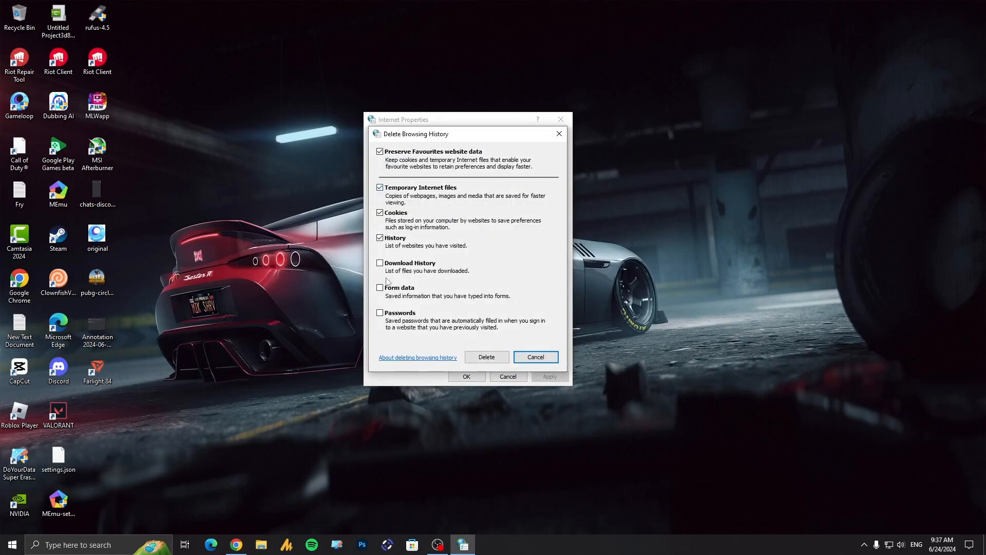
{"action": "left_click", "coordinate": [380, 264]}
{"action": "left_click", "coordinate": [381, 288]}
{"action": "left_click", "coordinate": [380, 313]}
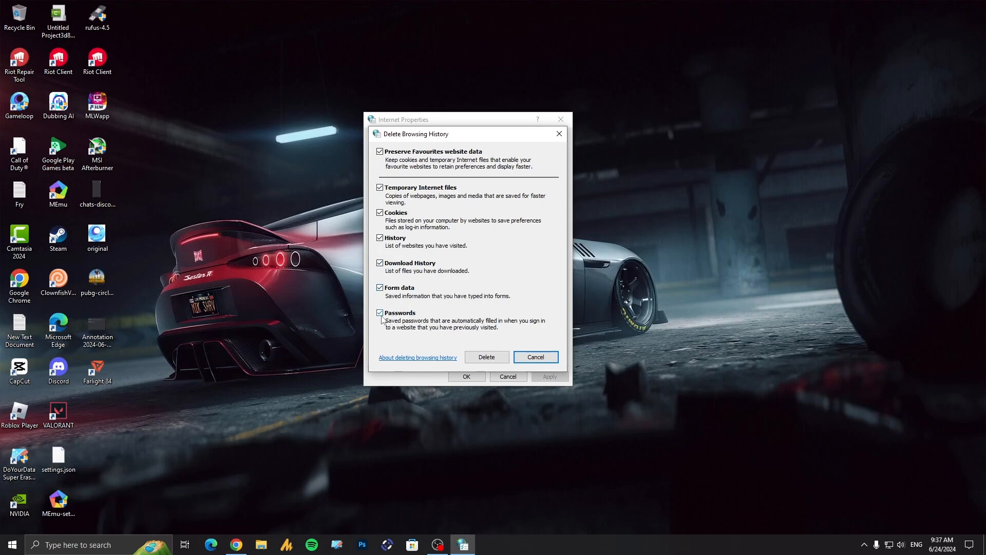
{"action": "left_click", "coordinate": [486, 357]}
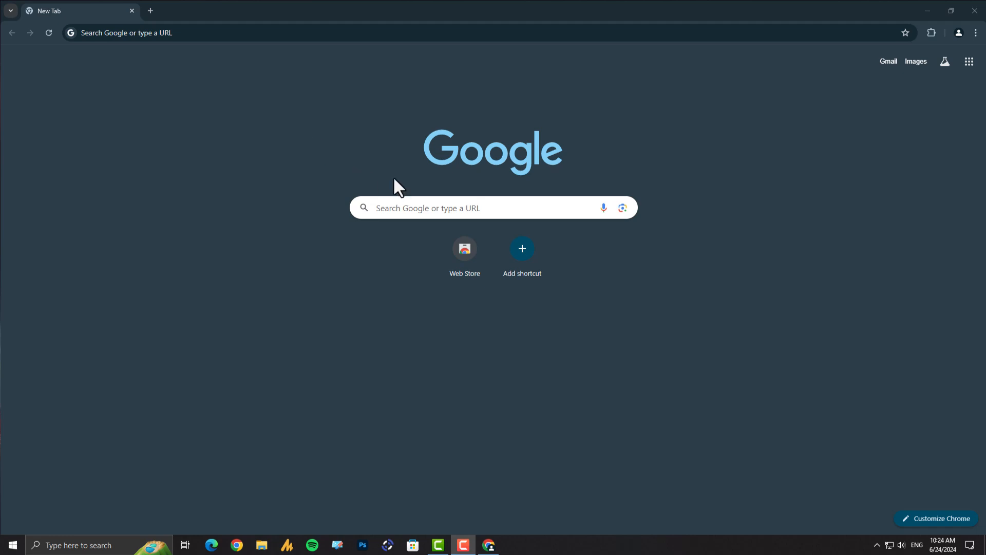
Step: Switch to Chrome and search for google.com to test the internet connection
{"action": "left_click", "coordinate": [396, 208]}
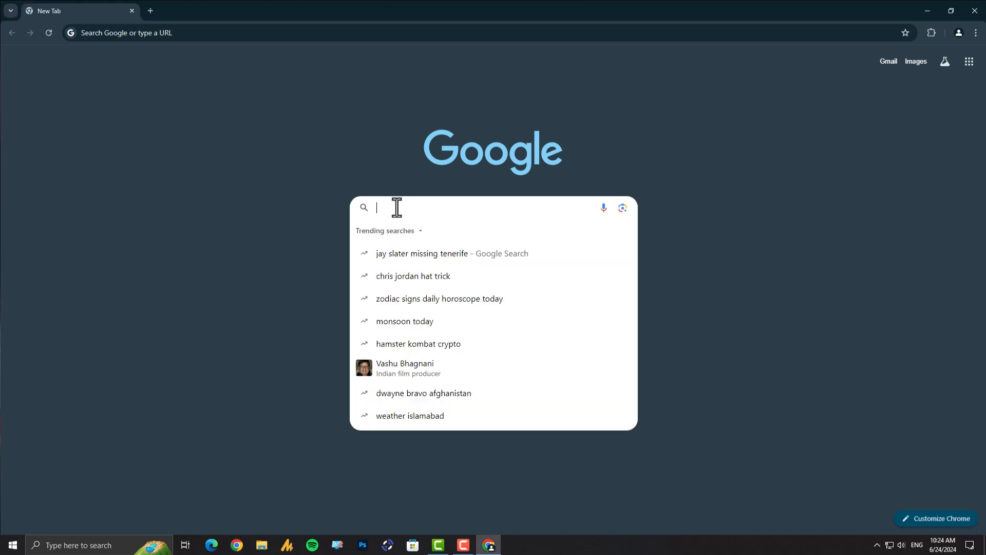
{"action": "type", "text": "google.com"}
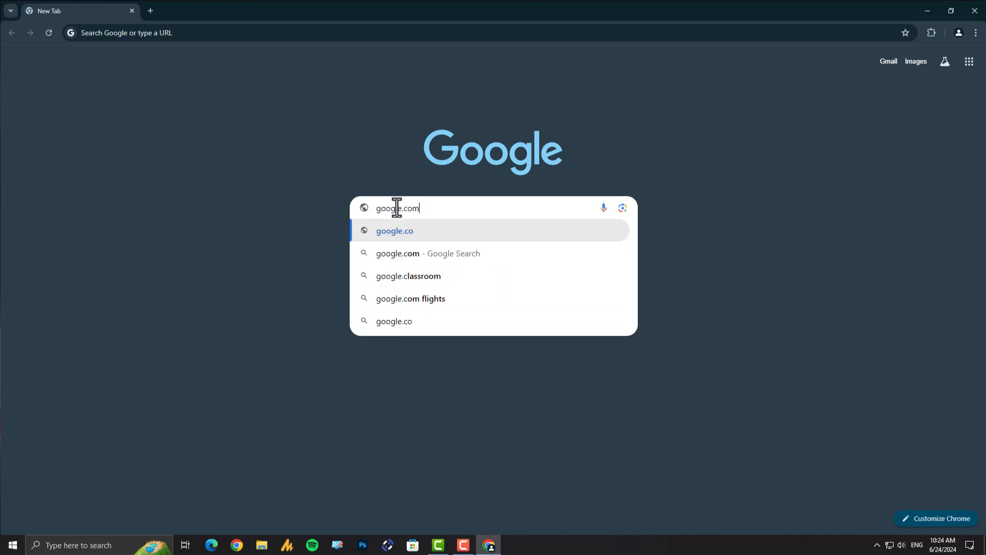
{"action": "key", "text": "Return"}
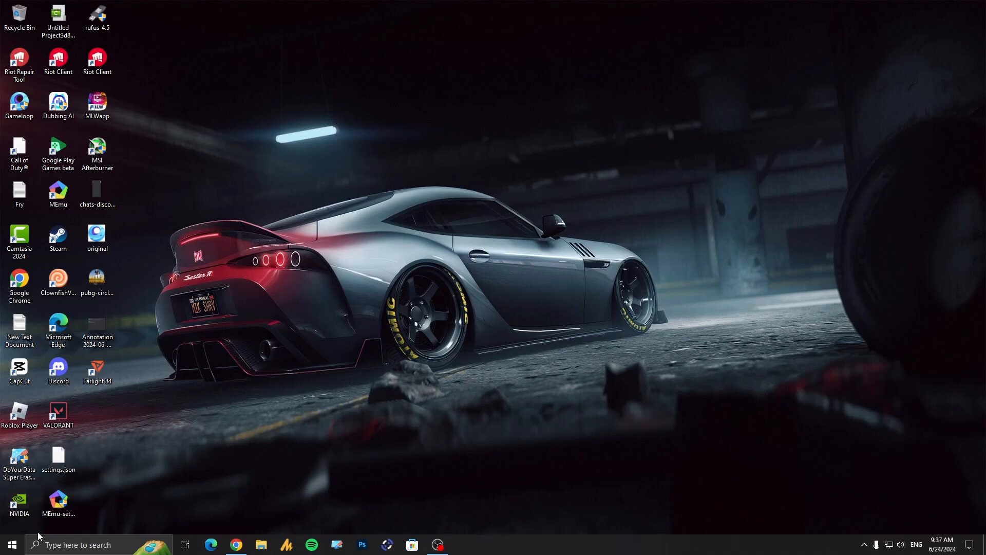
Step: Open the adapter options from the Network & Internet status page of Windows Settings
{"action": "left_click", "coordinate": [17, 546]}
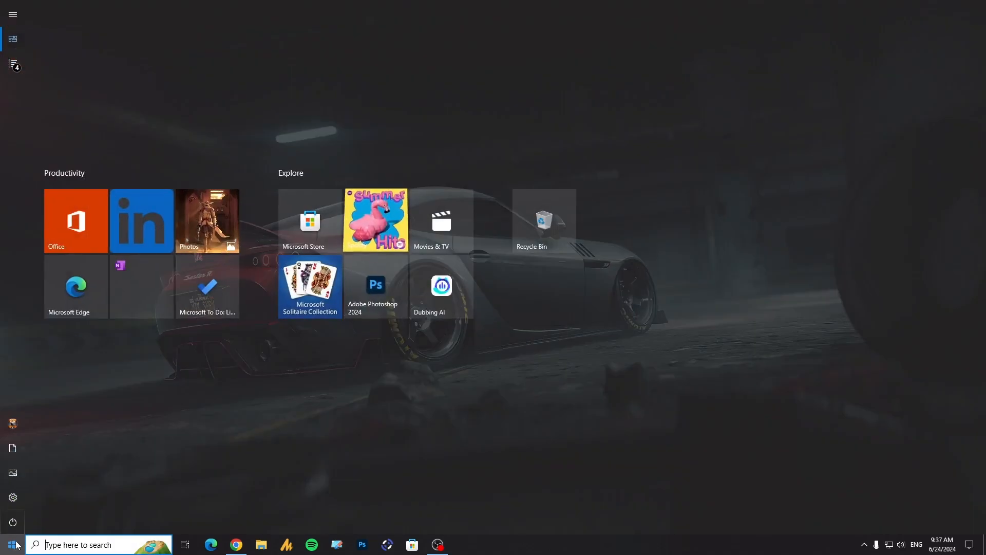
{"action": "left_click", "coordinate": [13, 497]}
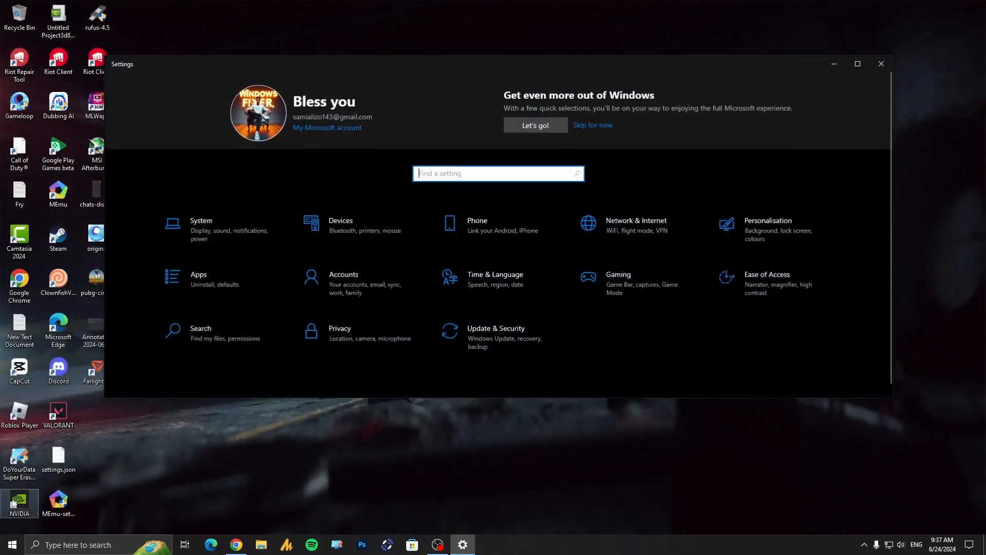
{"action": "left_click", "coordinate": [630, 231]}
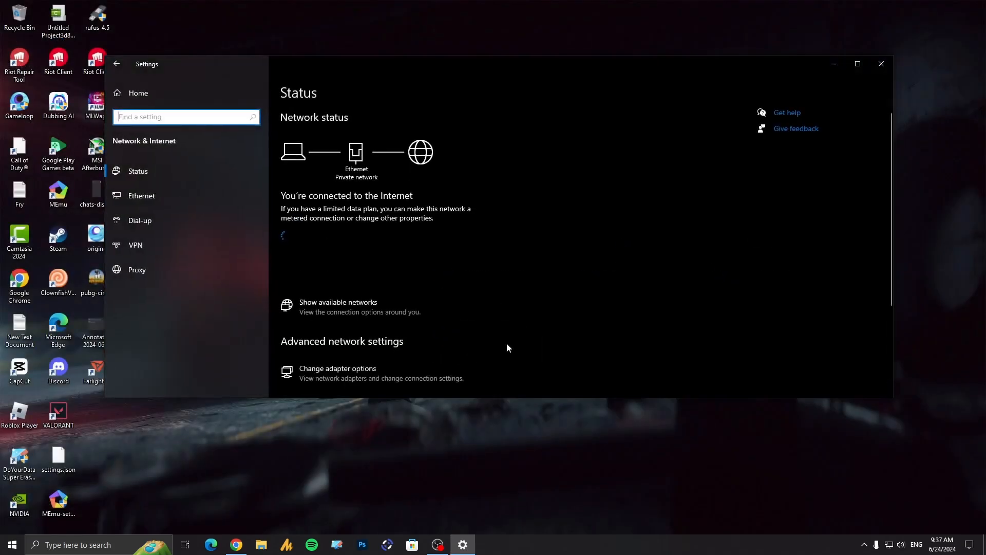
{"action": "scroll", "coordinate": [506, 344], "scroll_direction": "down", "scroll_amount": 3}
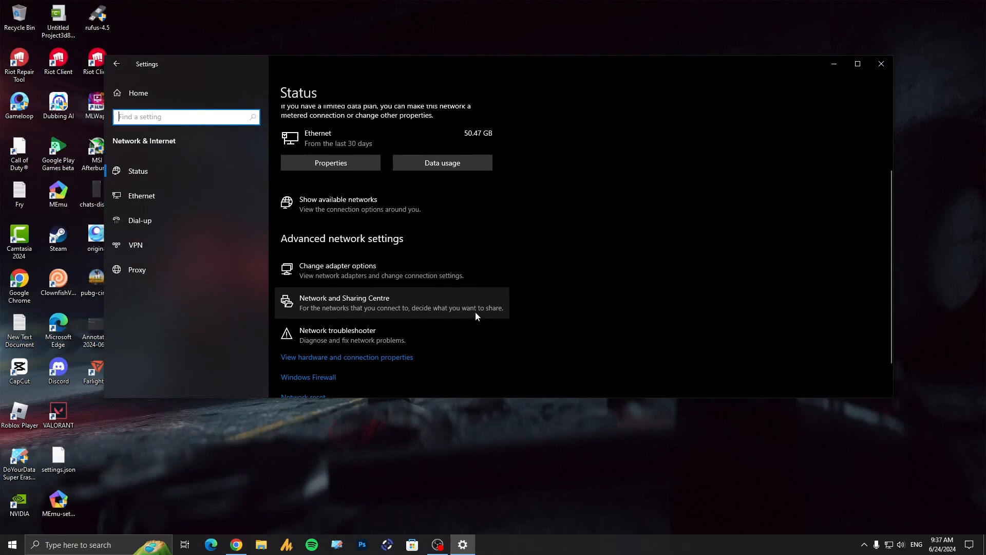
{"action": "left_click", "coordinate": [390, 275]}
Step: Open the Internet Protocol Version 4 (TCP/IPv4) properties of the Ethernet connection
{"action": "left_click", "coordinate": [359, 204]}
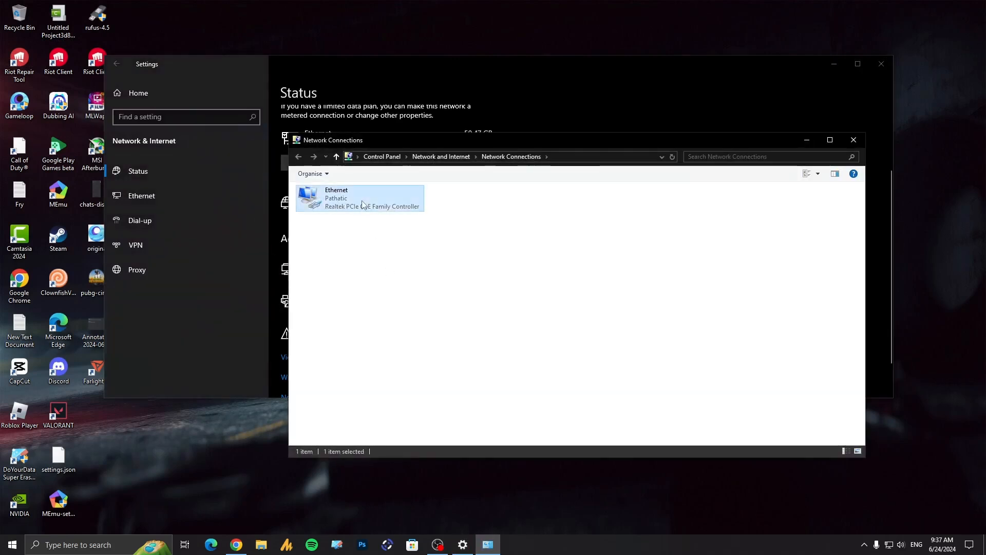
{"action": "double_click", "coordinate": [359, 205]}
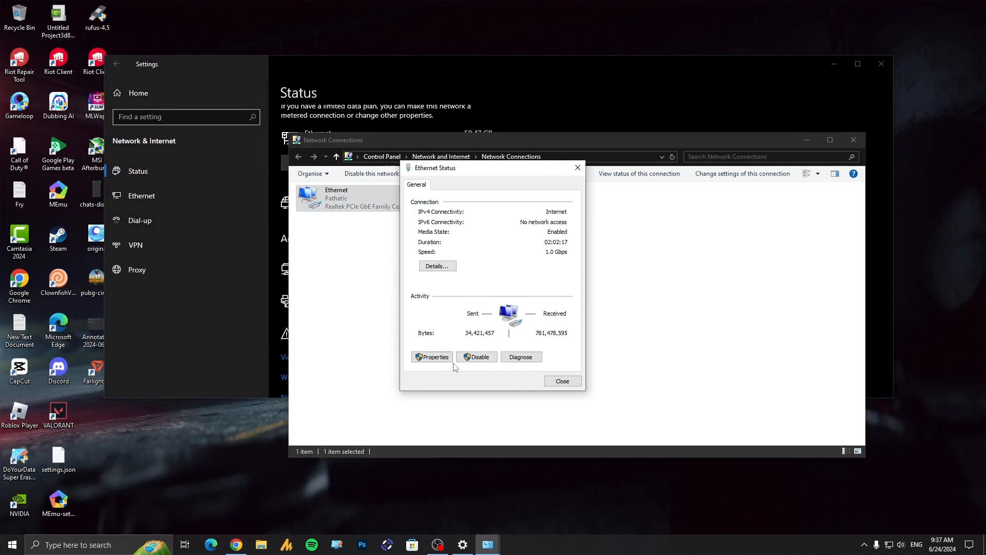
{"action": "left_click_drag", "start_coordinate": [439, 173], "coordinate": [513, 186]}
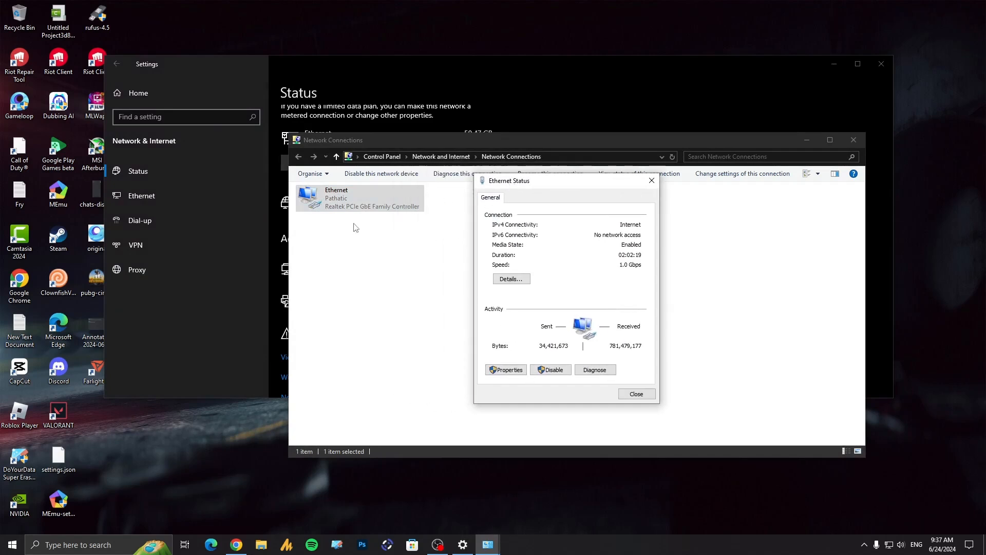
{"action": "left_click", "coordinate": [506, 369]}
{"action": "left_click", "coordinate": [573, 299]}
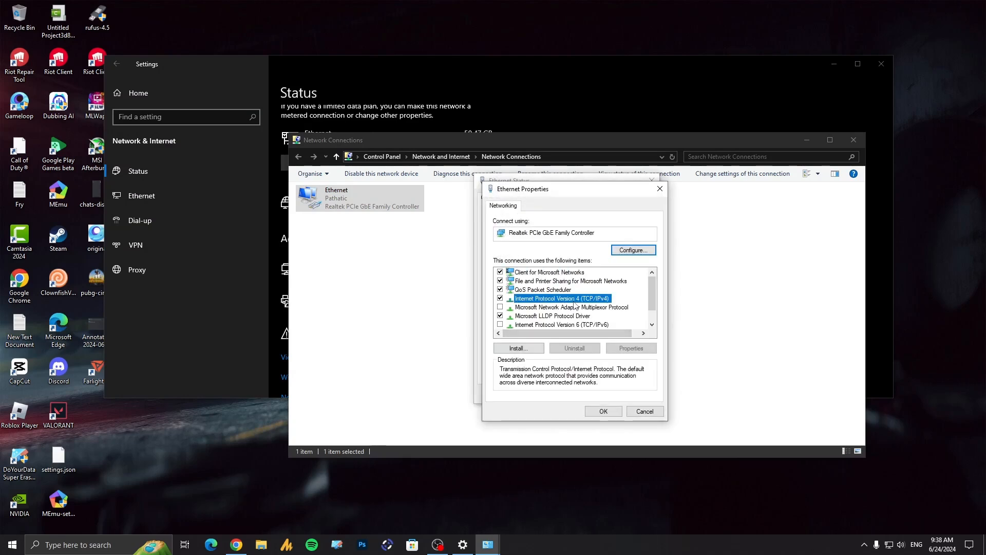
{"action": "left_click", "coordinate": [632, 350]}
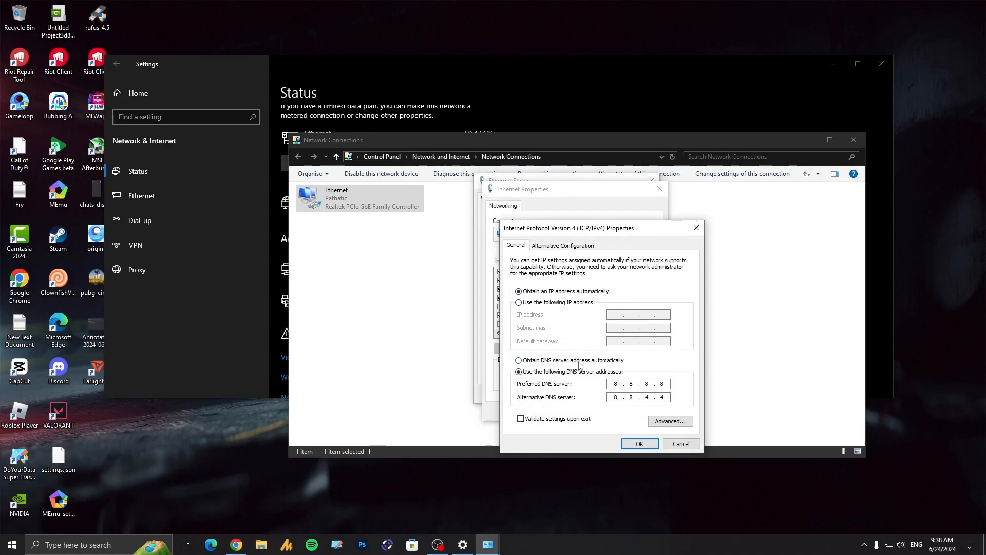
Step: Try switching the DNS server address between automatic and manual, ending on automatic, and cancel both properties dialogs
{"action": "left_click", "coordinate": [600, 364]}
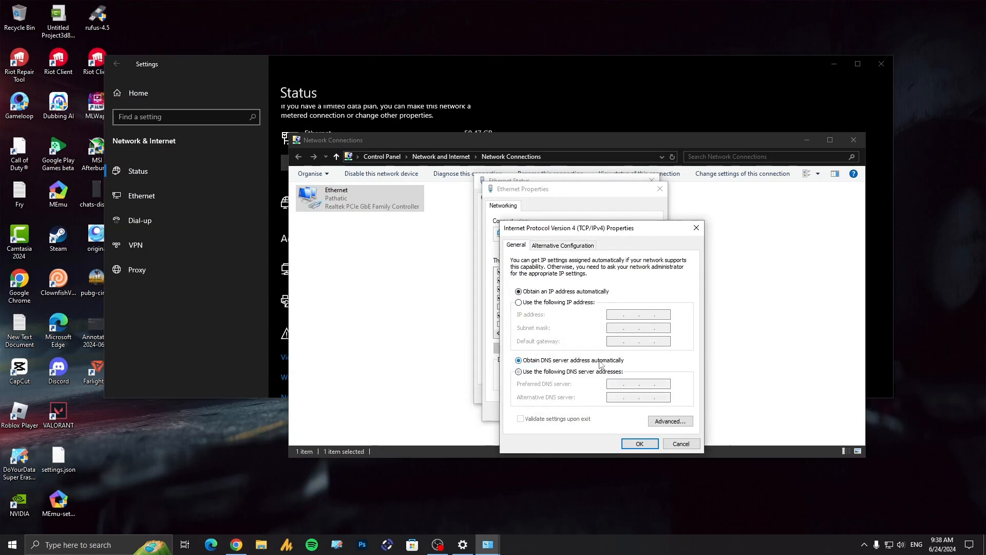
{"action": "left_click", "coordinate": [565, 371]}
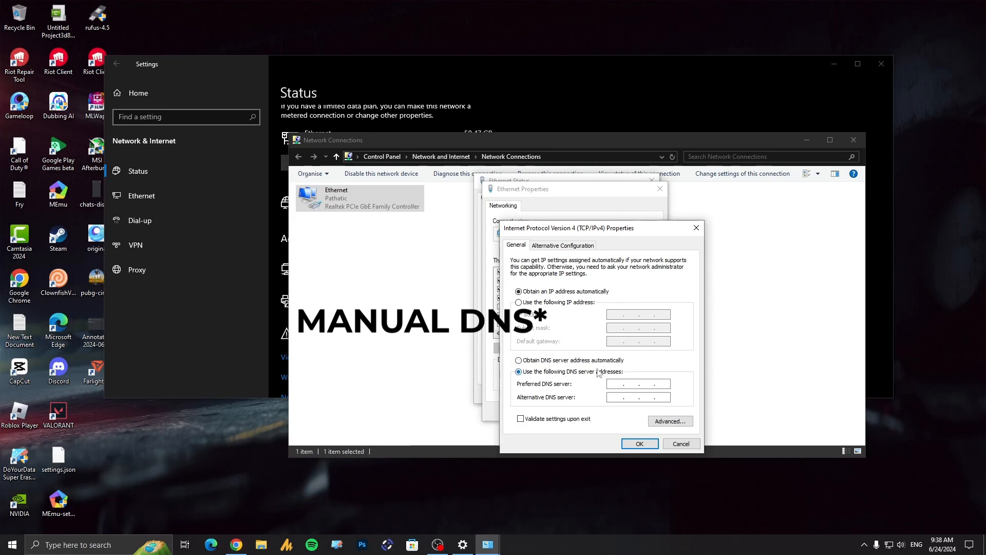
{"action": "left_click", "coordinate": [572, 361]}
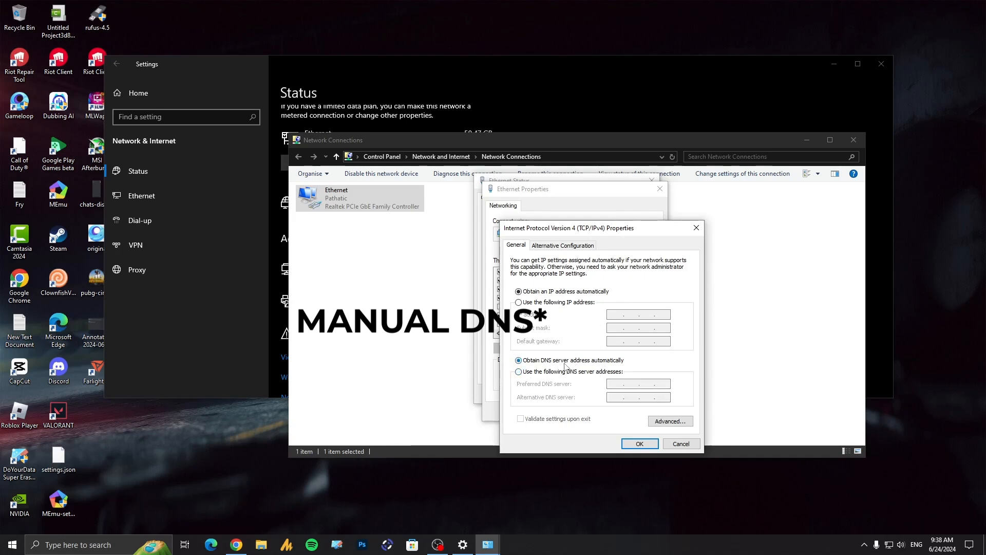
{"action": "left_click", "coordinate": [690, 447]}
{"action": "left_click", "coordinate": [643, 412]}
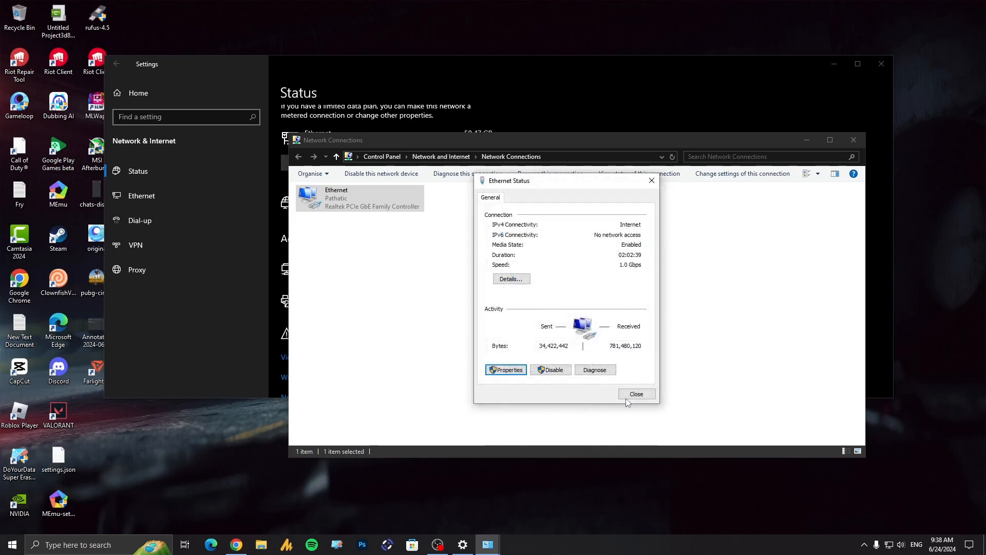
Step: Close the Ethernet Status, Network Connections and Settings windows
{"action": "left_click", "coordinate": [633, 395]}
{"action": "left_click", "coordinate": [854, 140]}
{"action": "left_click", "coordinate": [881, 64]}
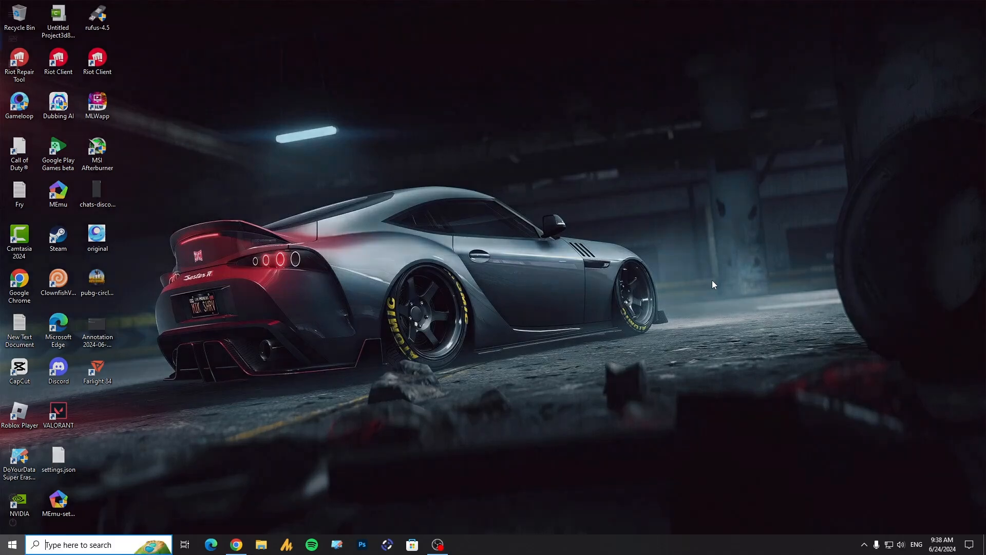
Step: Find Command Prompt with a Windows search for "cmd" and run it as administrator
{"action": "key", "text": "super"}
{"action": "type", "text": "cmd"}
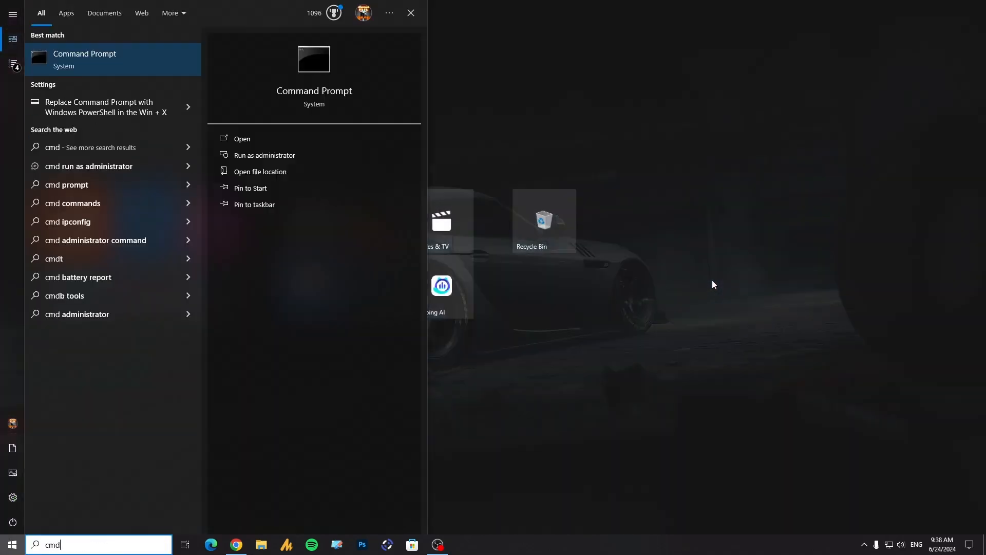
{"action": "right_click", "coordinate": [132, 65]}
{"action": "left_click", "coordinate": [168, 76]}
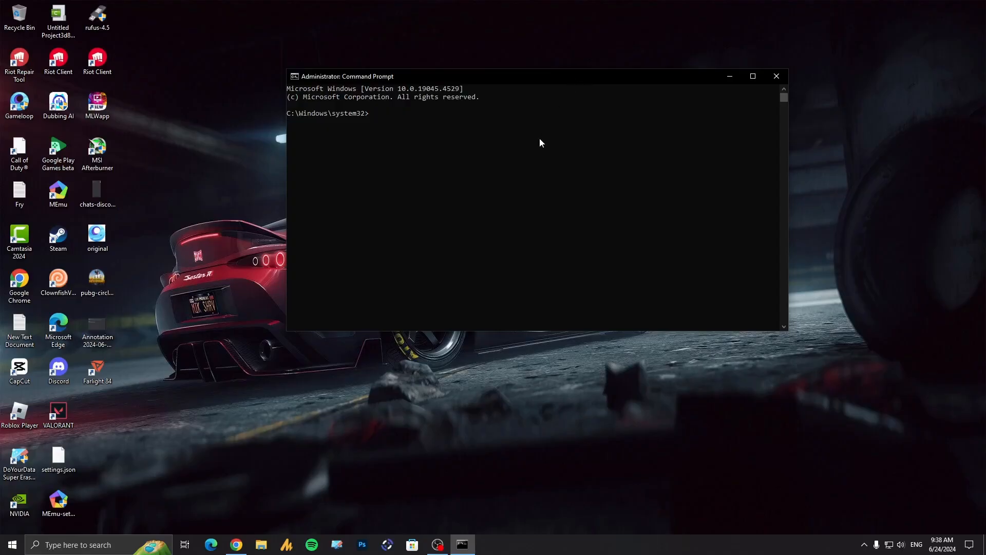
Step: Release the current IP address with the command ipconfig/release
{"action": "type", "text": "ipconfig/release"}
{"action": "key", "text": "Return"}
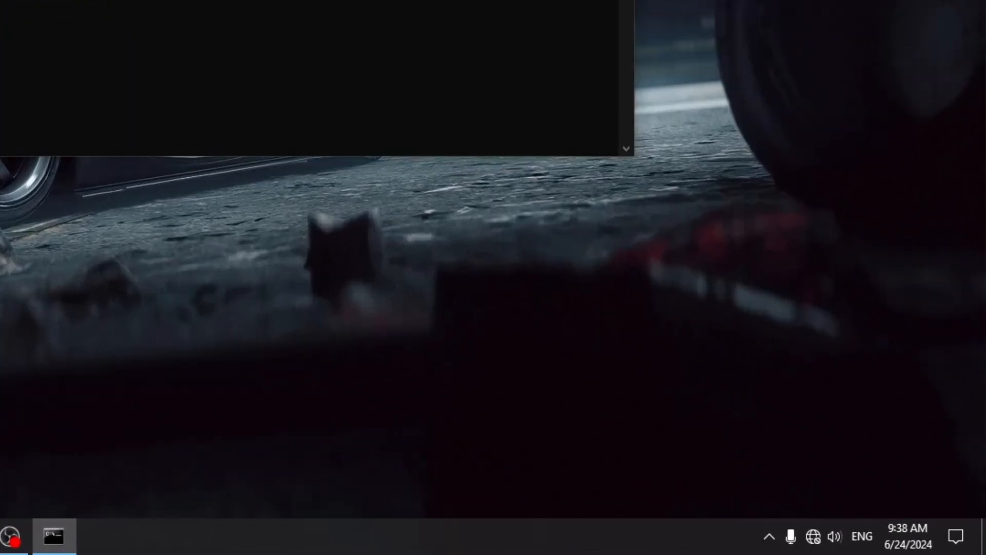
{"action": "type", "text": "ipconfig/rel"}
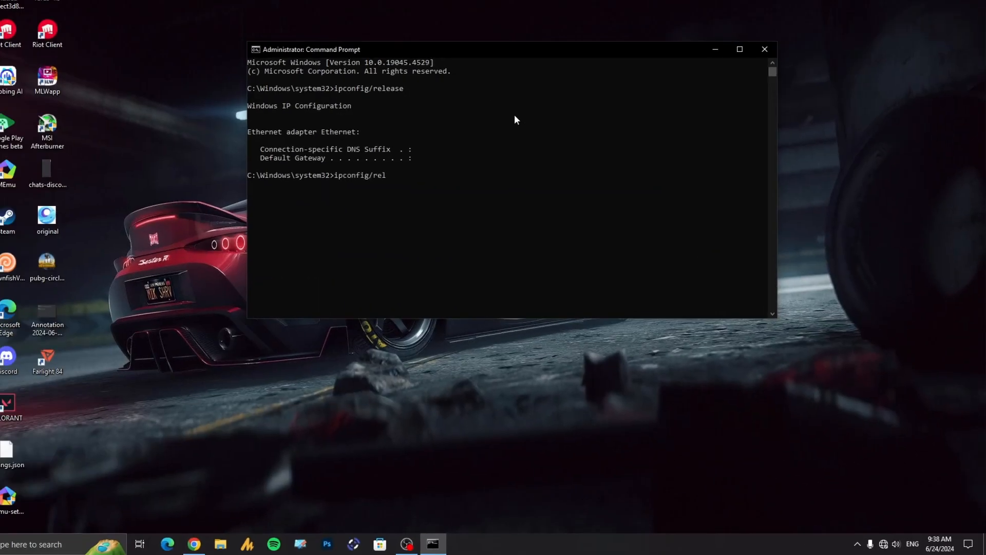
Step: Request a new IP address with the command ipconfig/renew
{"action": "key", "text": "BackSpace"}
{"action": "type", "text": "new"}
{"action": "key", "text": "Return"}
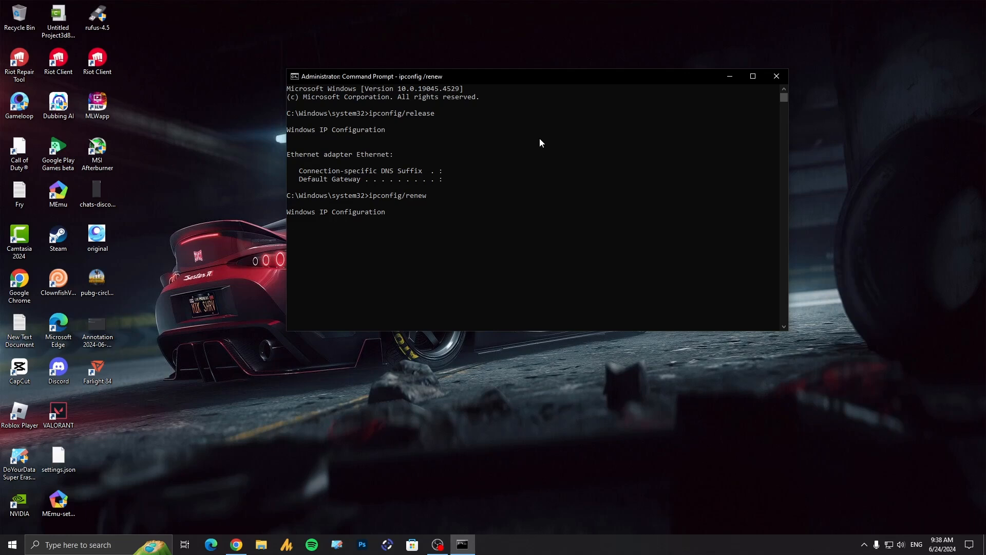
Step: Flush the DNS cache with ipconfig/flushdns and re-register DNS with ipconfig/registerdns, closing Command Prompt when done
{"action": "type", "text": "ipconfig/flushdns"}
{"action": "key", "text": "Return"}
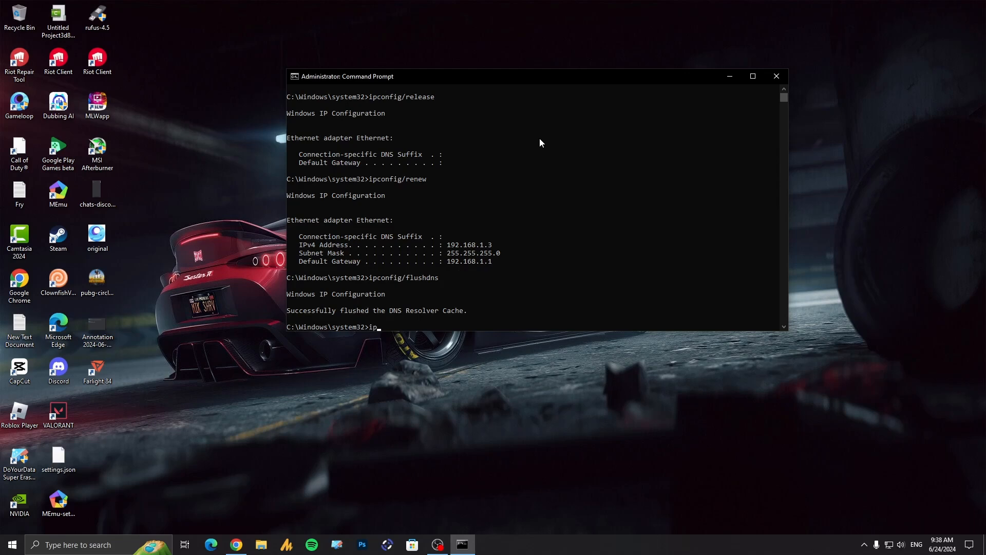
{"action": "type", "text": "ipconfig/registerdns"}
{"action": "key", "text": "Return"}
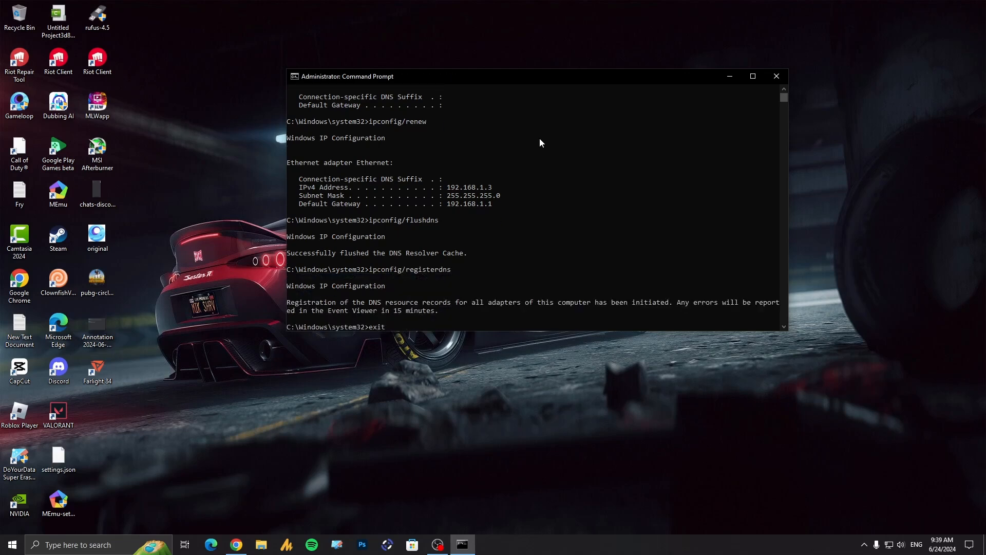
{"action": "key", "text": "alt+F4"}
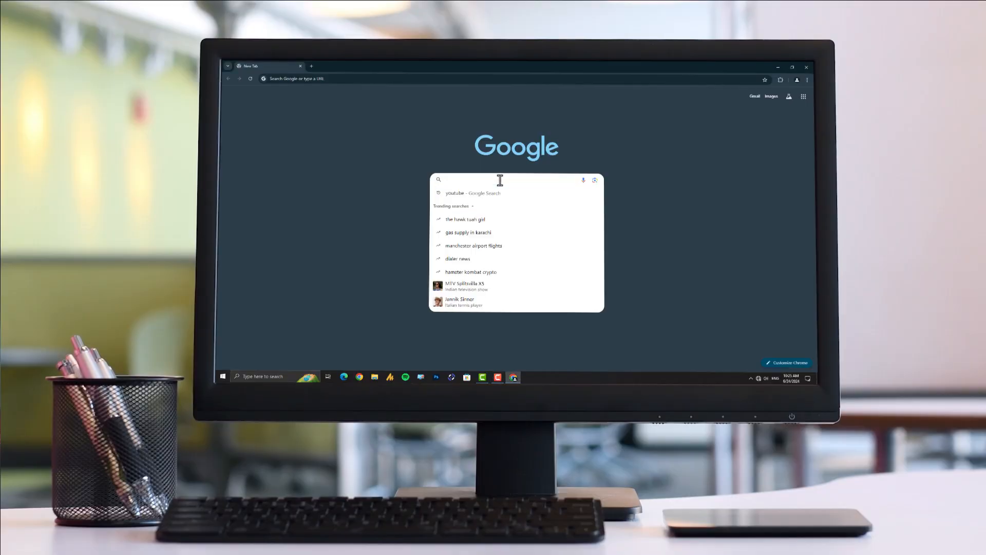
Step: Switch to Chrome and search for "google" to retest the internet connection
{"action": "type", "text": "google"}
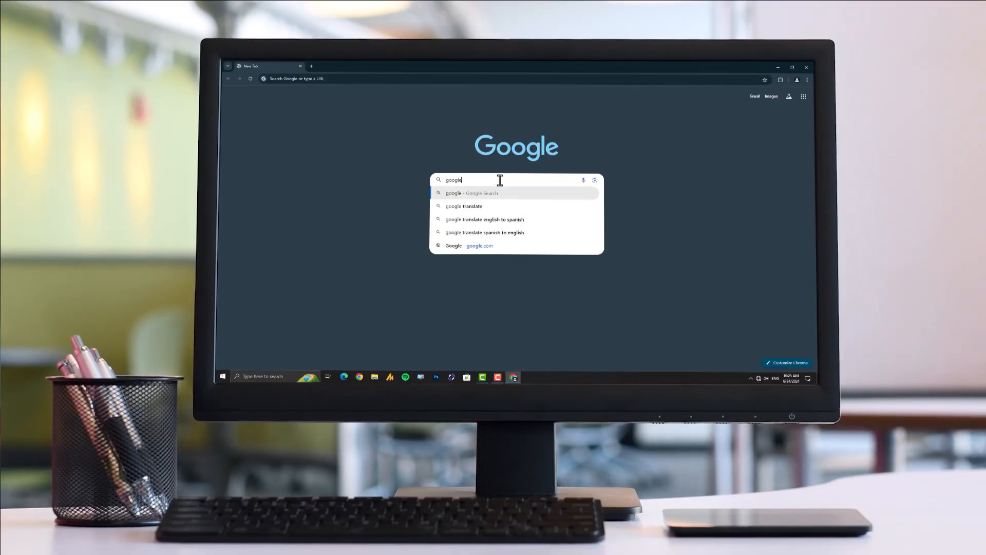
{"action": "key", "text": "Return"}
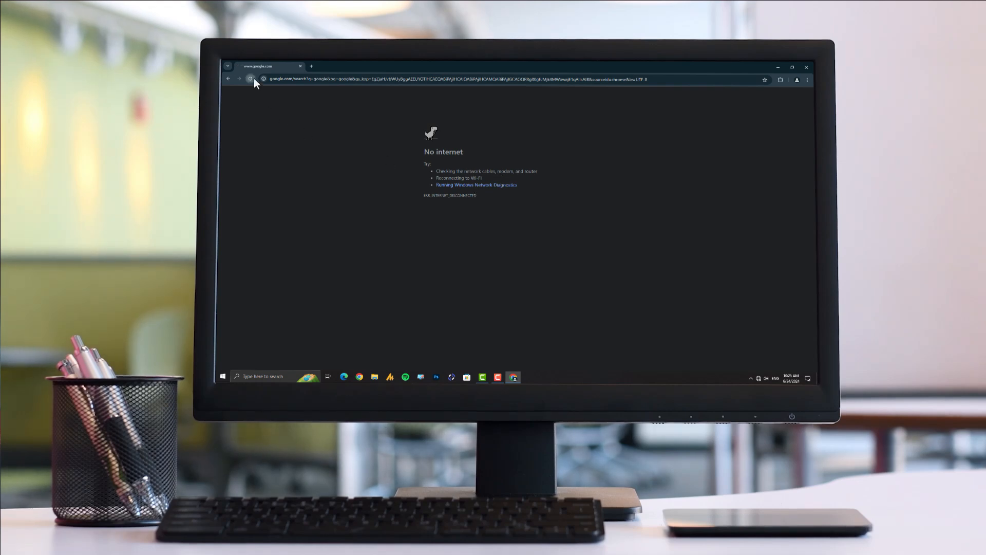
Step: Retest the internet connection by loading youtube.com in the browser
{"action": "left_click", "coordinate": [293, 79]}
{"action": "type", "text": "yout"}
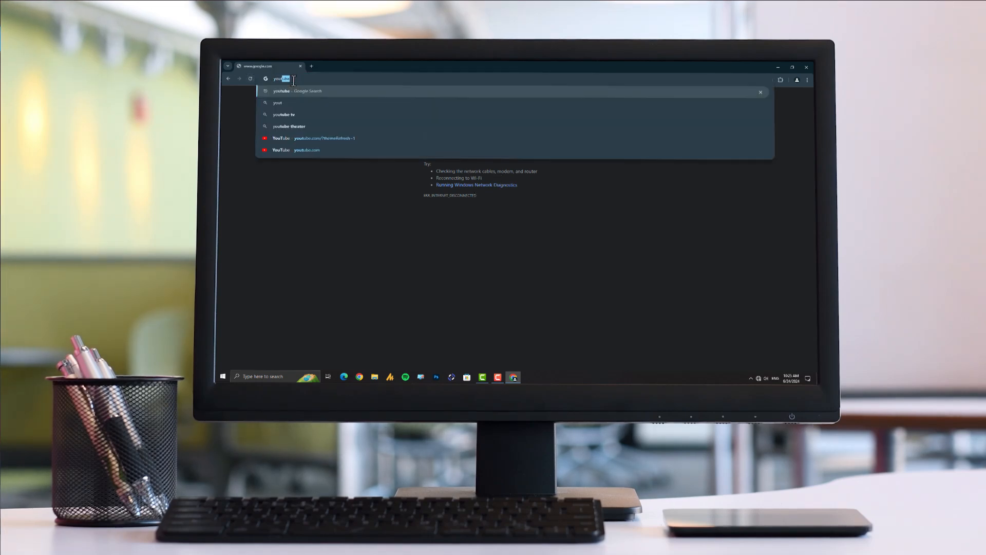
{"action": "type", "text": "ube.com"}
{"action": "key", "text": "Return"}
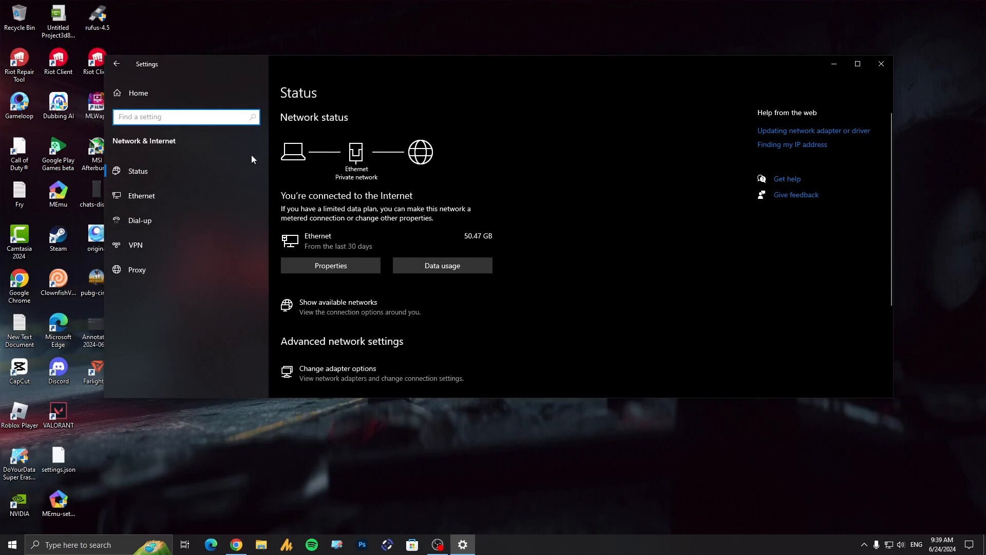
Step: Switch to Windows Settings and open the Network reset page from the Network & Internet status page
{"action": "left_click", "coordinate": [116, 64]}
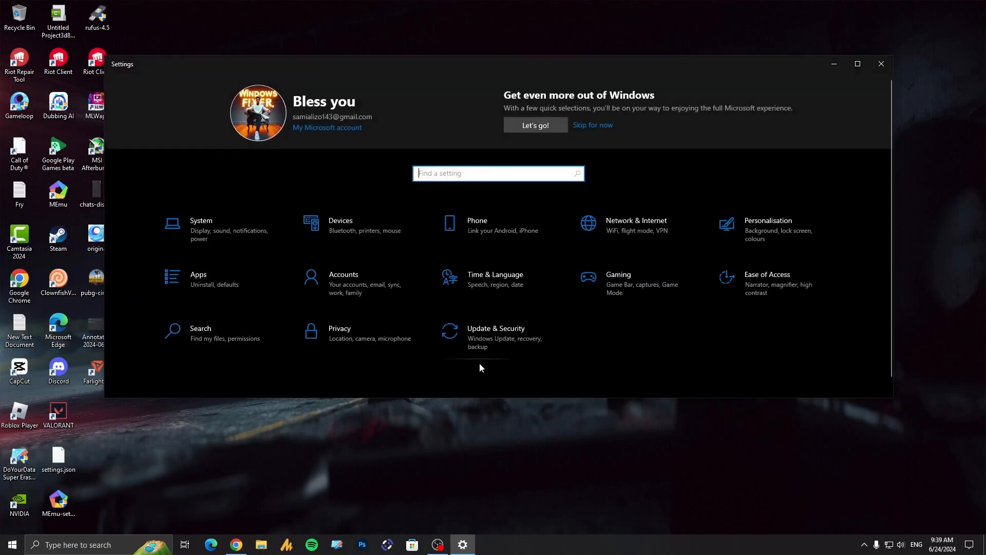
{"action": "left_click", "coordinate": [628, 228]}
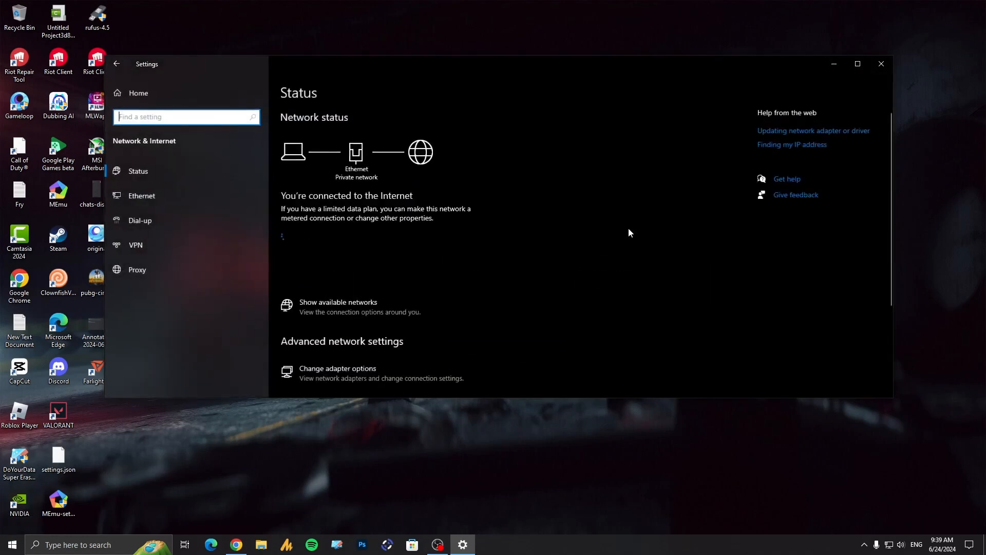
{"action": "scroll", "coordinate": [466, 298], "scroll_direction": "down", "scroll_amount": 3}
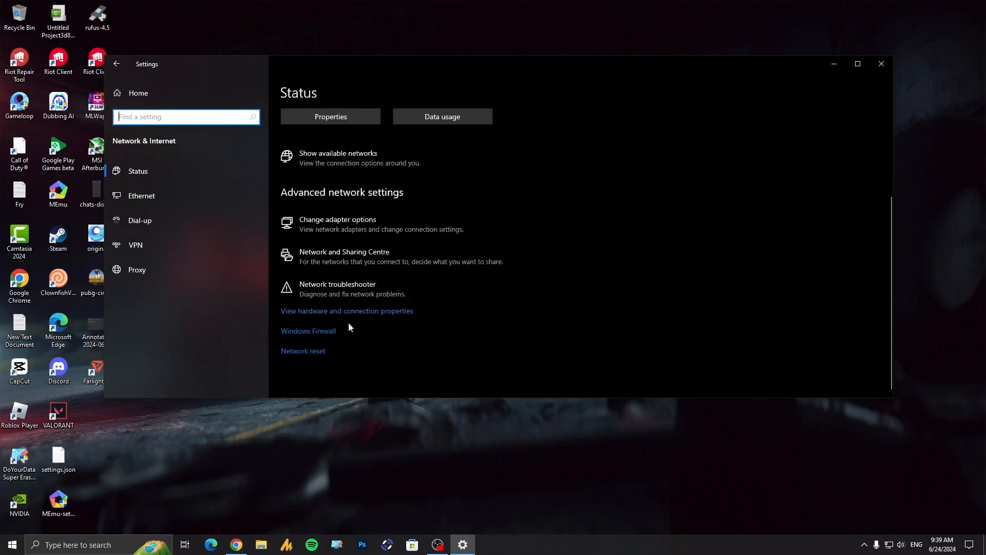
{"action": "left_click", "coordinate": [311, 351]}
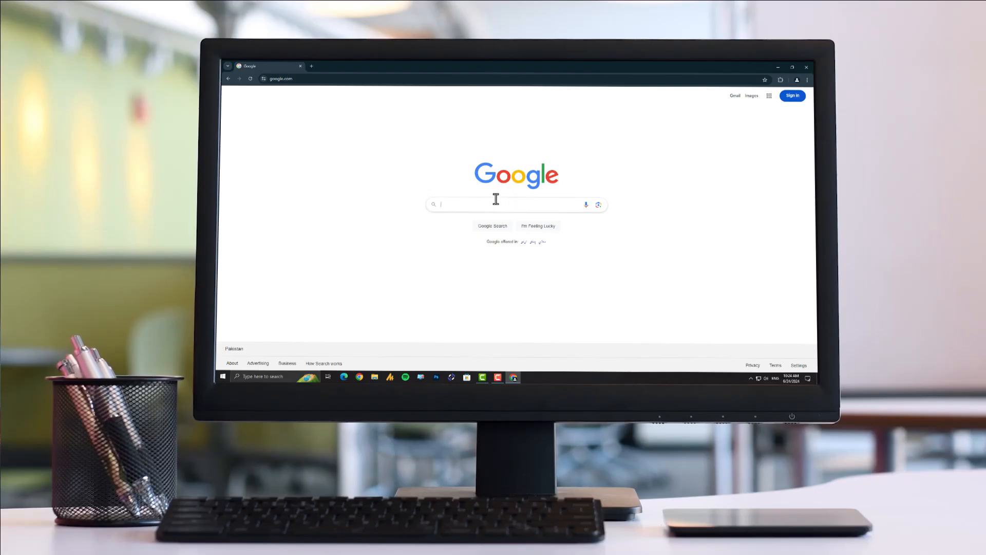
Step: Switch to Chrome, search Google for "youtube" and open the YouTube home result to retest the connection
{"action": "left_click", "coordinate": [496, 200]}
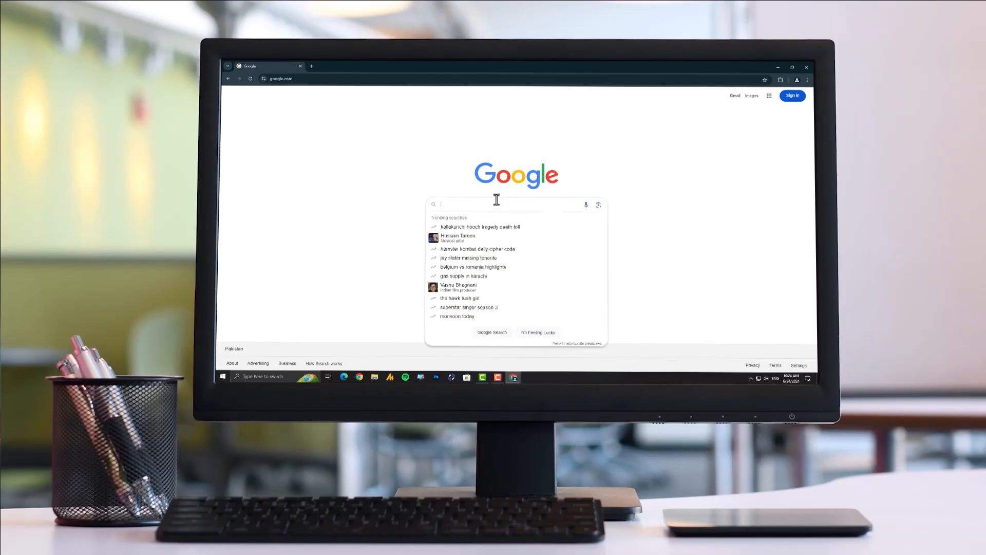
{"action": "type", "text": "youtube"}
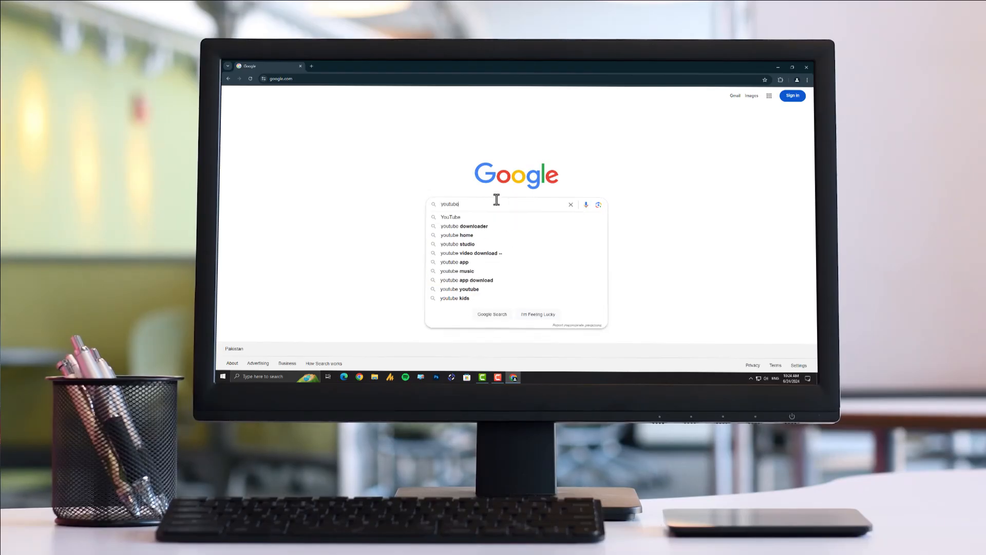
{"action": "key", "text": "Return"}
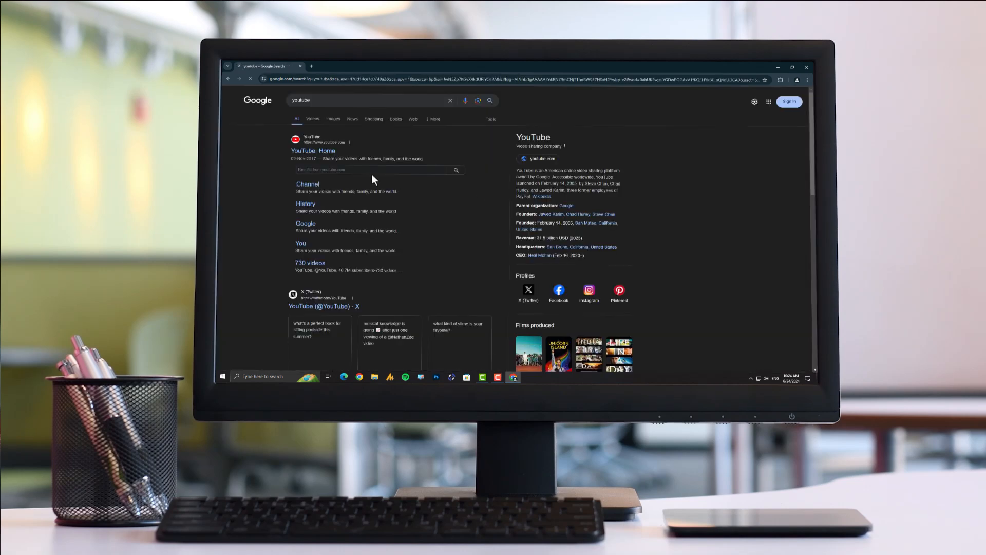
{"action": "left_click", "coordinate": [321, 151]}
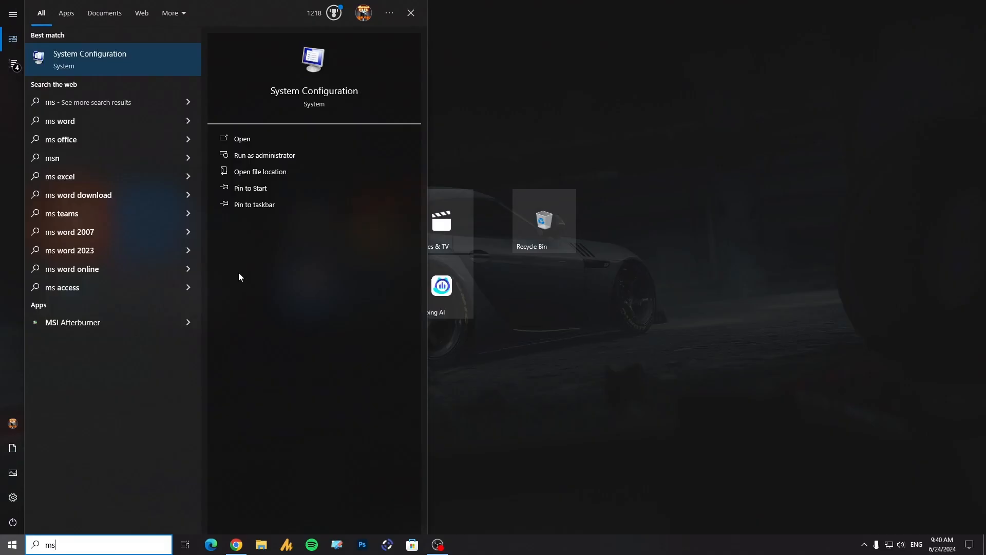
Step: Open System Information via a Windows search for "system", place it beside a Chrome window, and select the BaseBoard Product entry
{"action": "key", "text": "BackSpace"}
{"action": "key", "text": "BackSpace"}
{"action": "type", "text": "system"}
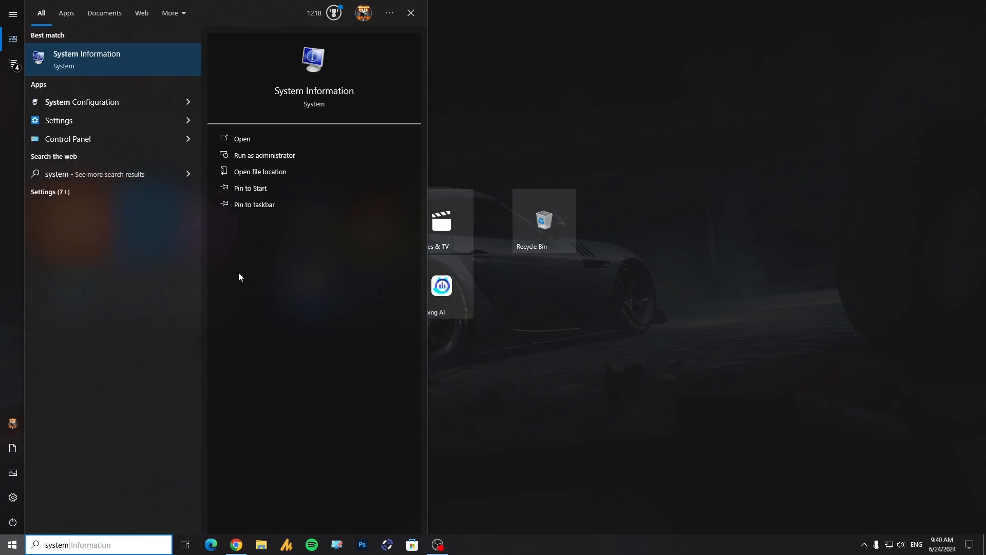
{"action": "key", "text": "Return"}
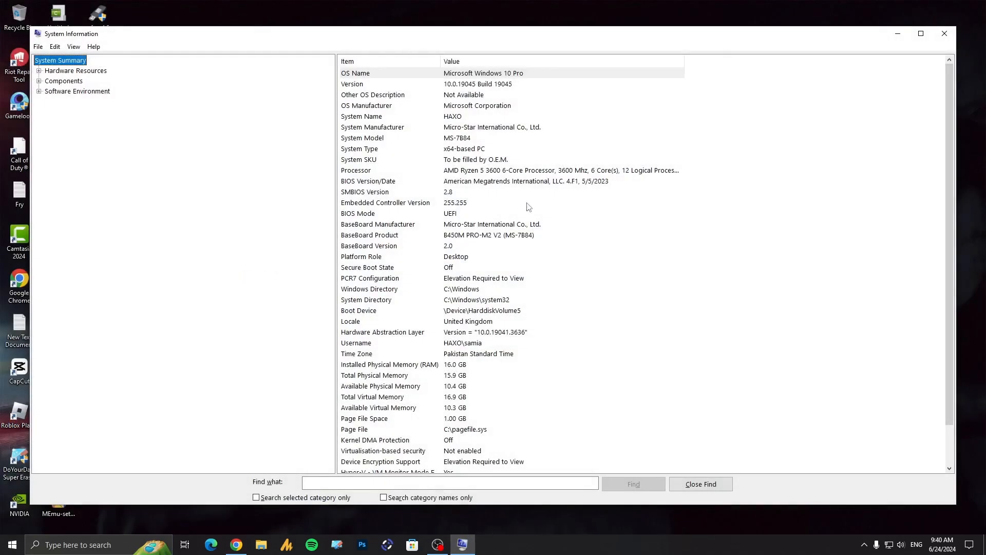
{"action": "left_click_drag", "start_coordinate": [431, 41], "coordinate": [736, 58]}
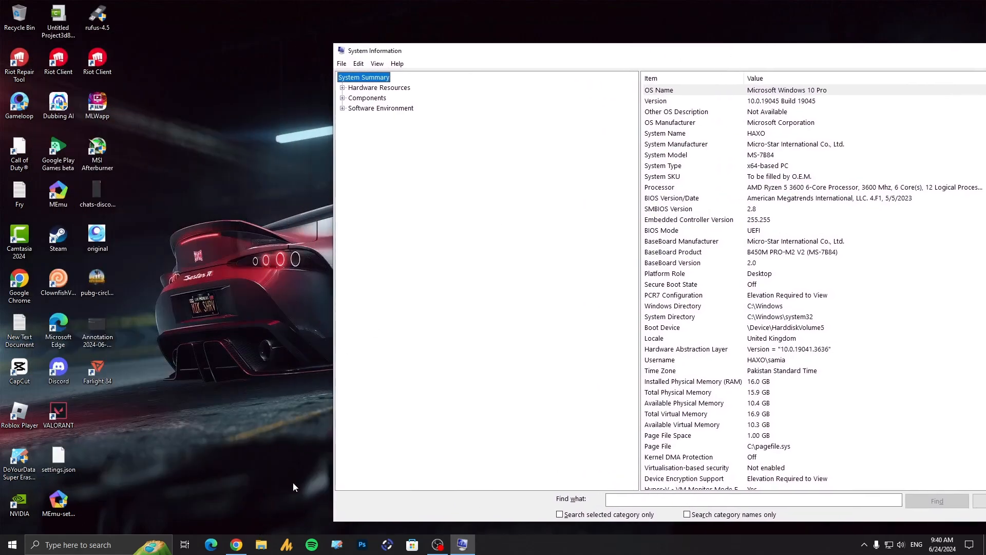
{"action": "left_click", "coordinate": [236, 544]}
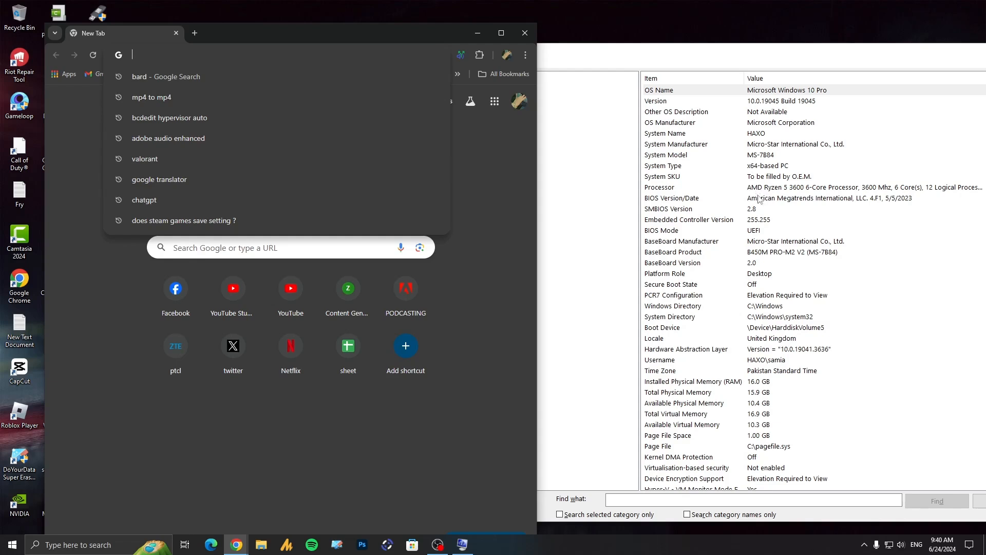
{"action": "left_click", "coordinate": [661, 253]}
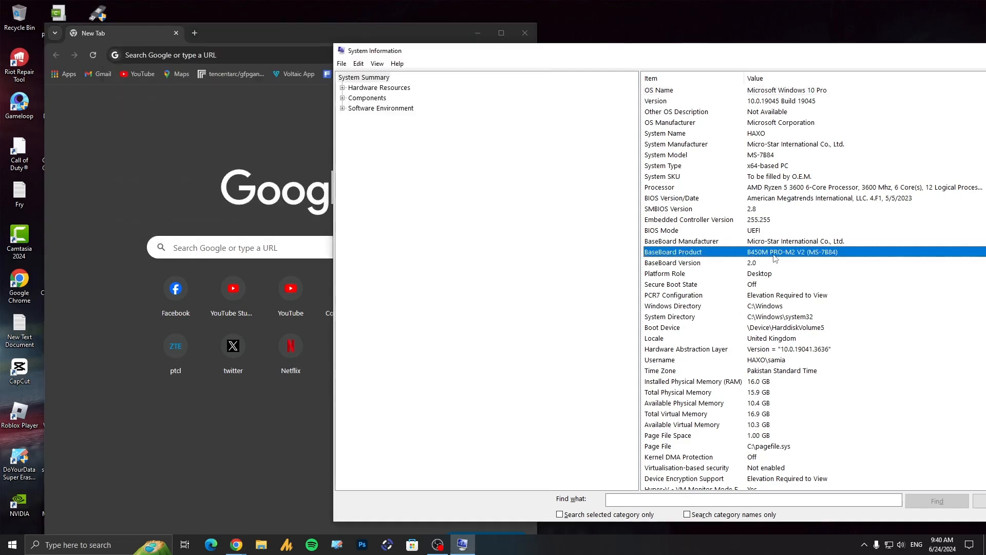
Step: Search in Chrome for "b450m pro m2 v2 drivers" and open the motherboard's MSI support page
{"action": "left_click", "coordinate": [287, 51]}
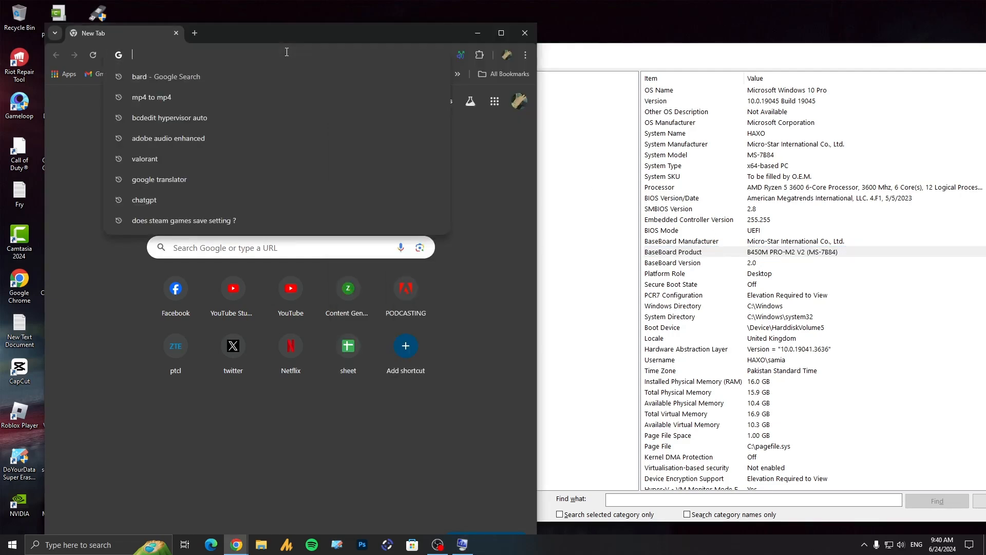
{"action": "type", "text": "b"}
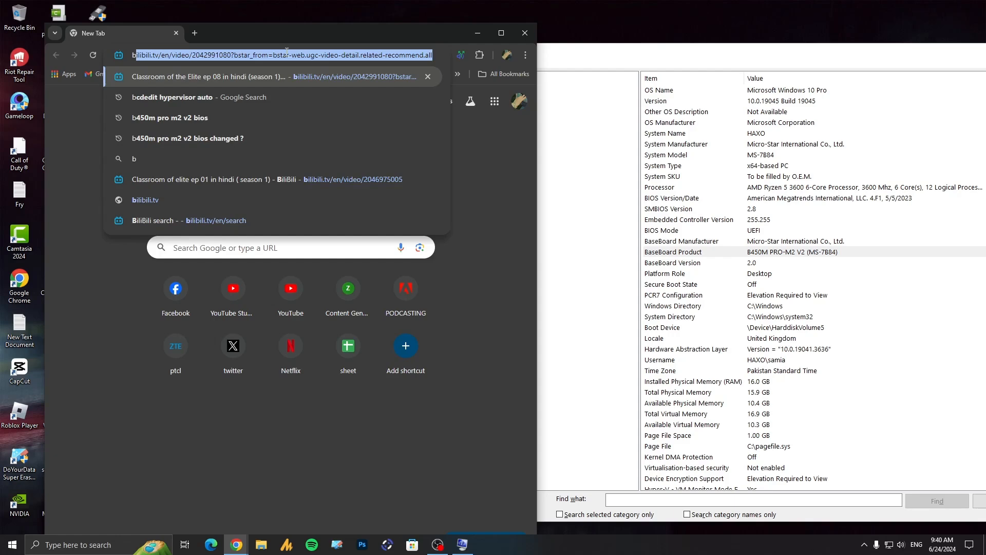
{"action": "type", "text": "4"}
{"action": "type", "text": "50m pro m2 v2 drivers"}
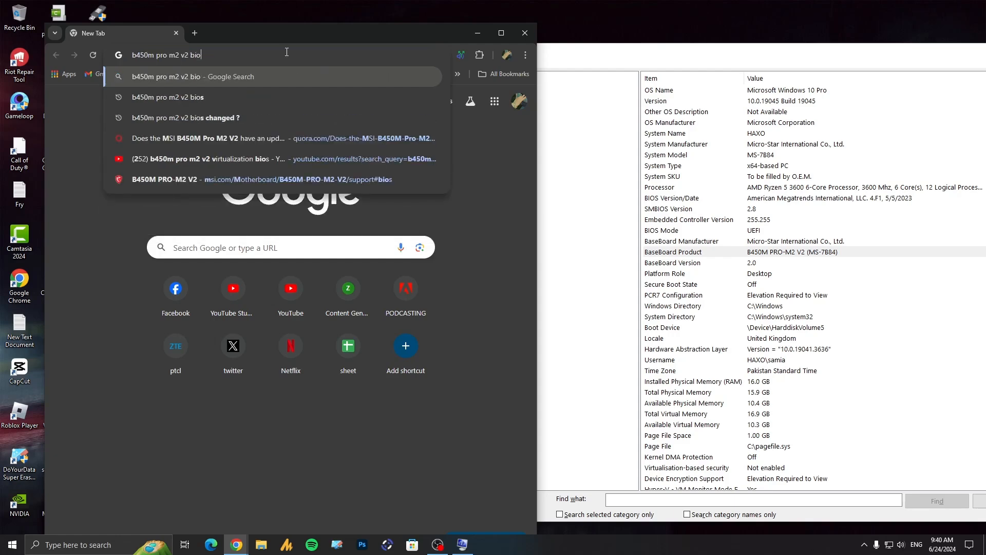
{"action": "key", "text": "Return"}
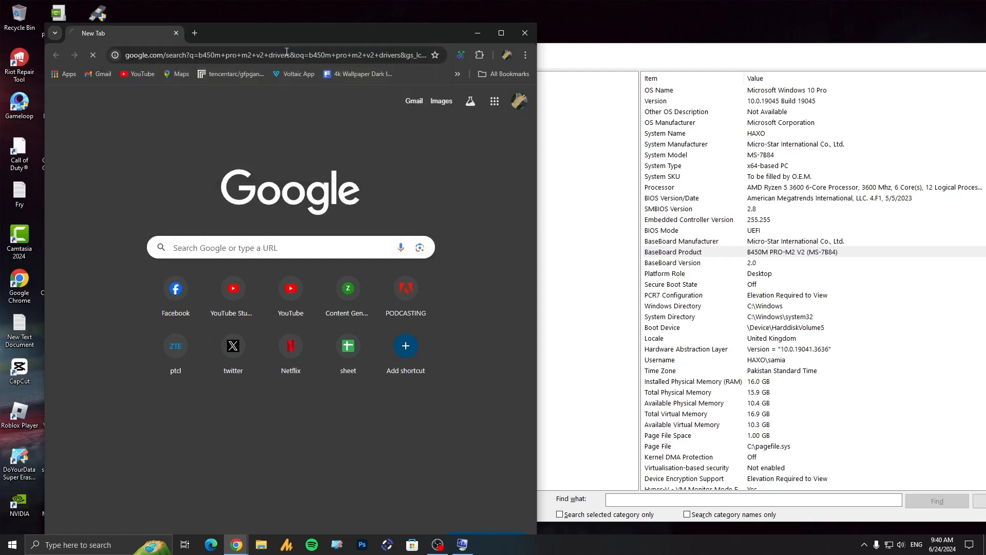
{"action": "left_click", "coordinate": [124, 199]}
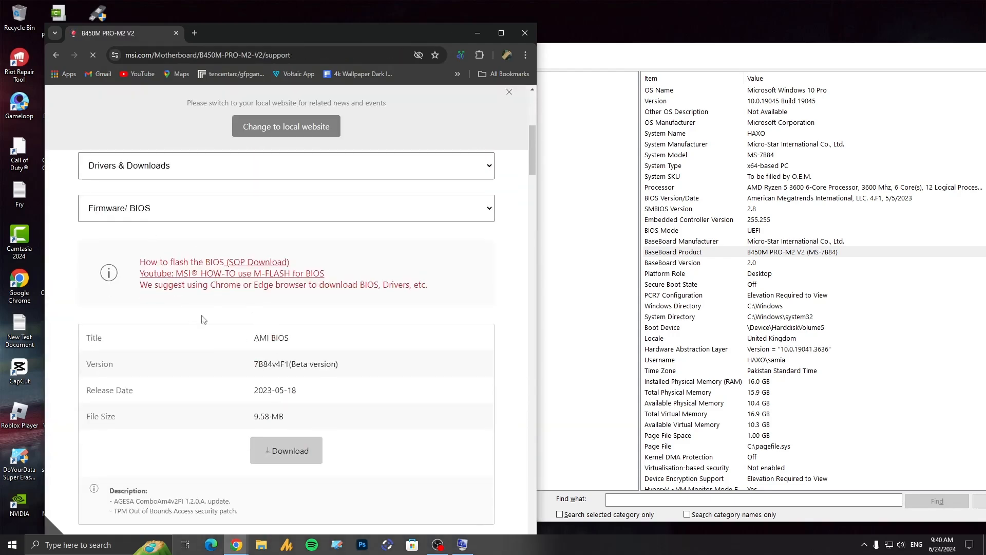
Step: Show the Driver downloads for the motherboard with Win11 64 as the operating system
{"action": "left_click", "coordinate": [177, 207]}
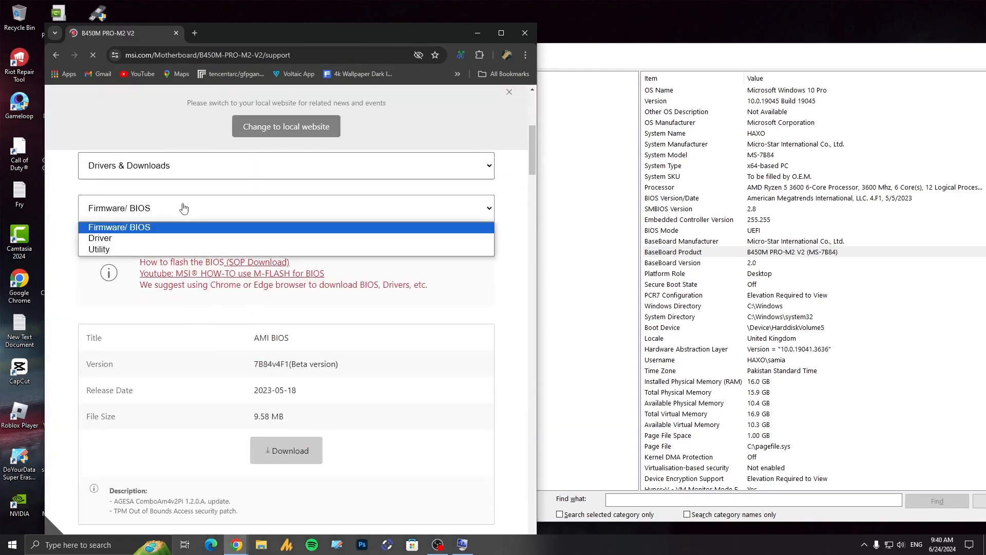
{"action": "left_click", "coordinate": [114, 239]}
{"action": "scroll", "coordinate": [169, 312], "scroll_direction": "down", "scroll_amount": 1}
{"action": "left_click", "coordinate": [171, 240]}
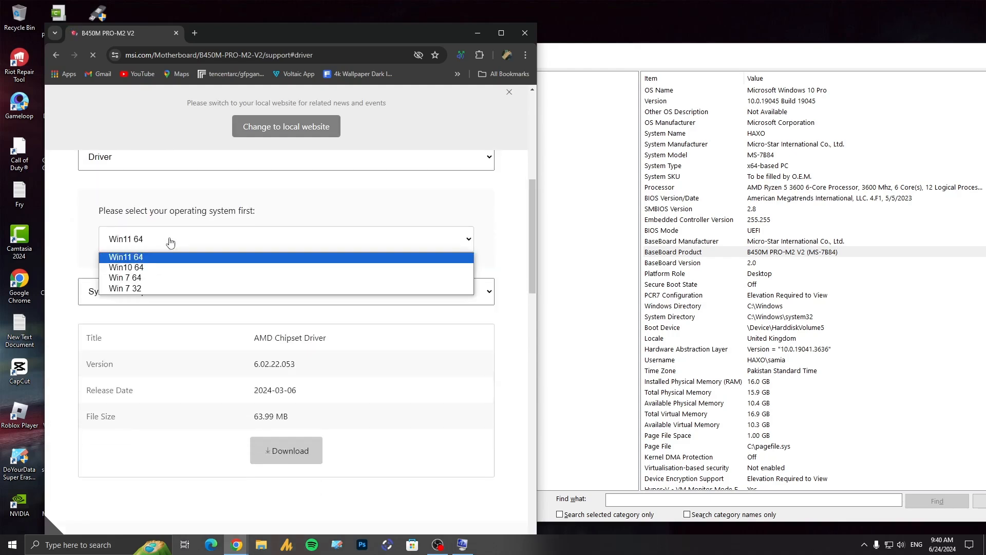
{"action": "left_click", "coordinate": [155, 256]}
{"action": "scroll", "coordinate": [143, 250], "scroll_direction": "down", "scroll_amount": 2}
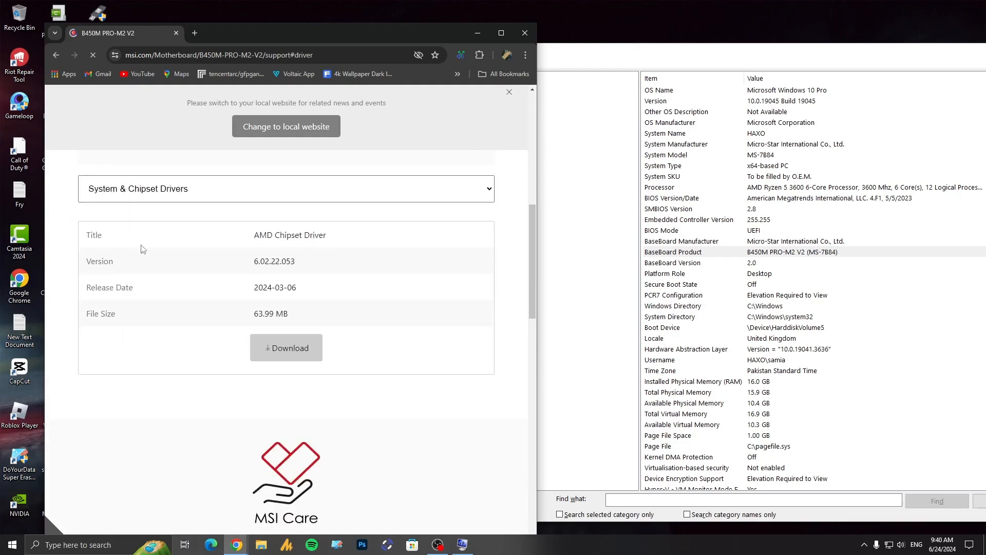
Step: Choose the LAN Drivers category to view the Realtek PCI-E Ethernet Drivers download, and close the browser when done
{"action": "left_click", "coordinate": [170, 190]}
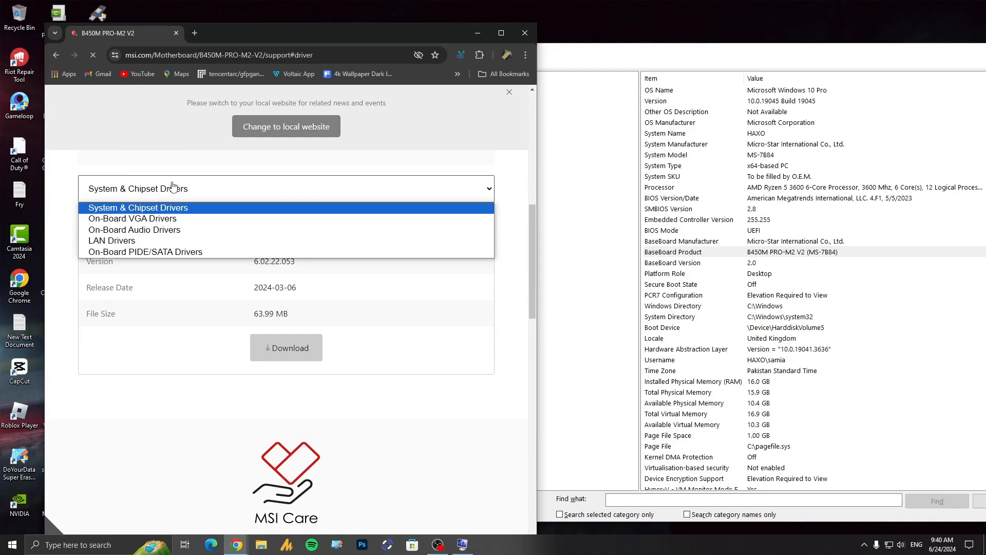
{"action": "left_click", "coordinate": [146, 245]}
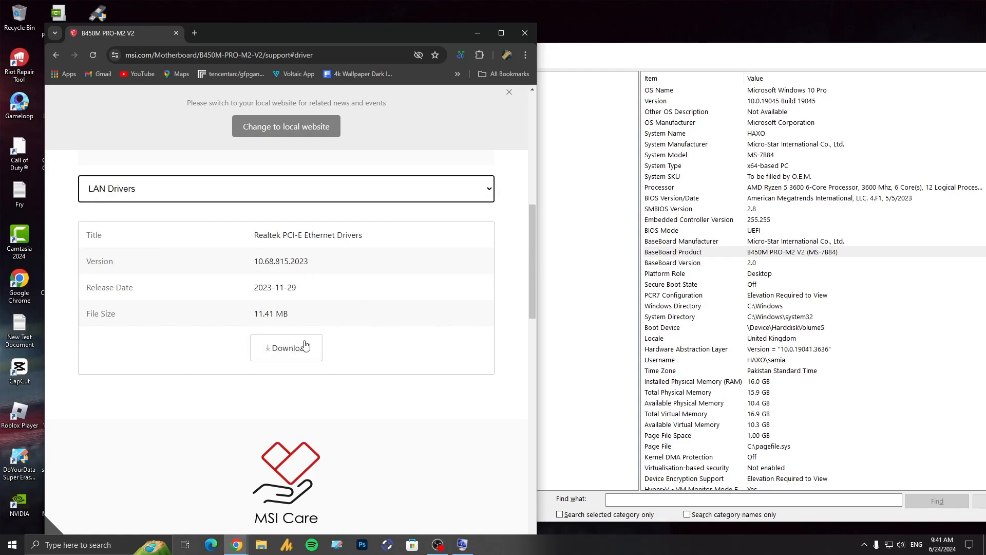
{"action": "scroll", "coordinate": [303, 346], "scroll_direction": "down", "scroll_amount": 2}
{"action": "scroll", "coordinate": [309, 349], "scroll_direction": "up", "scroll_amount": 1}
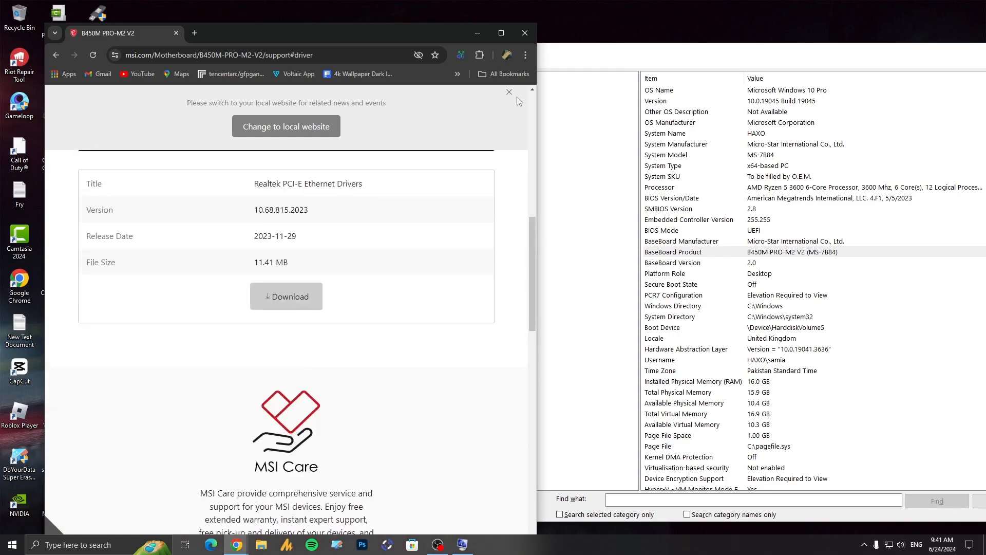
{"action": "left_click", "coordinate": [525, 33]}
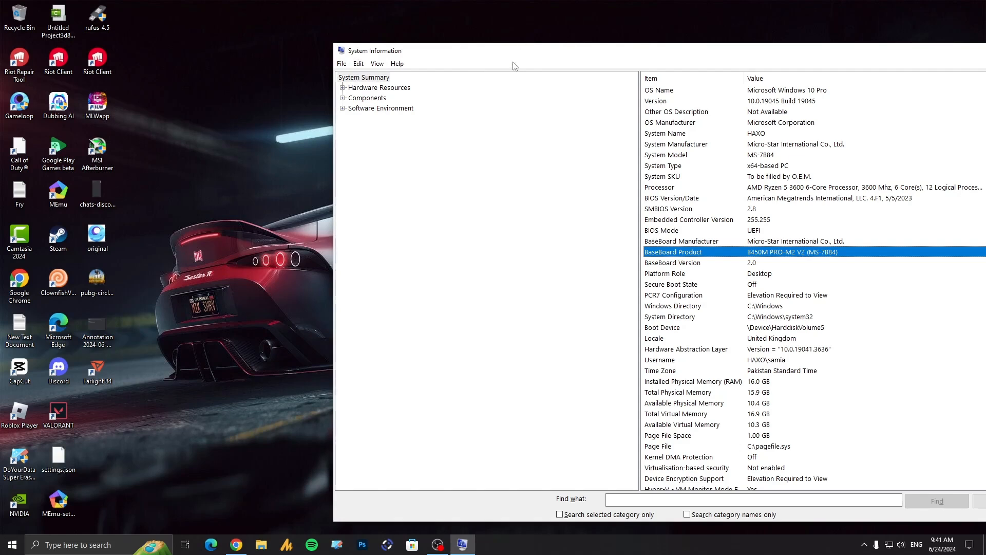
Step: Open Internet Options, review the LAN settings among its connection options, and accept both dialogs
{"action": "left_click", "coordinate": [12, 545]}
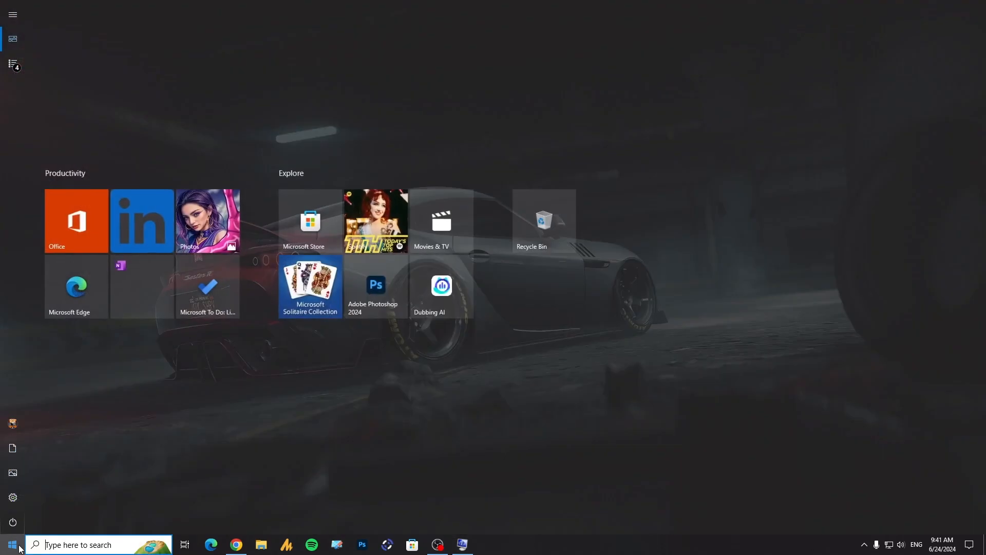
{"action": "type", "text": "internet op"}
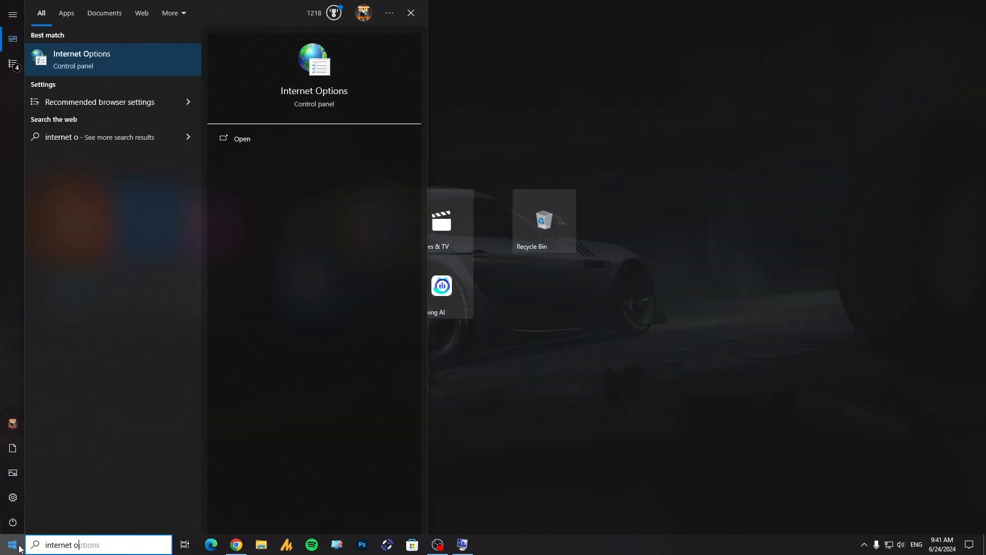
{"action": "left_click", "coordinate": [97, 66]}
{"action": "left_click", "coordinate": [172, 69]}
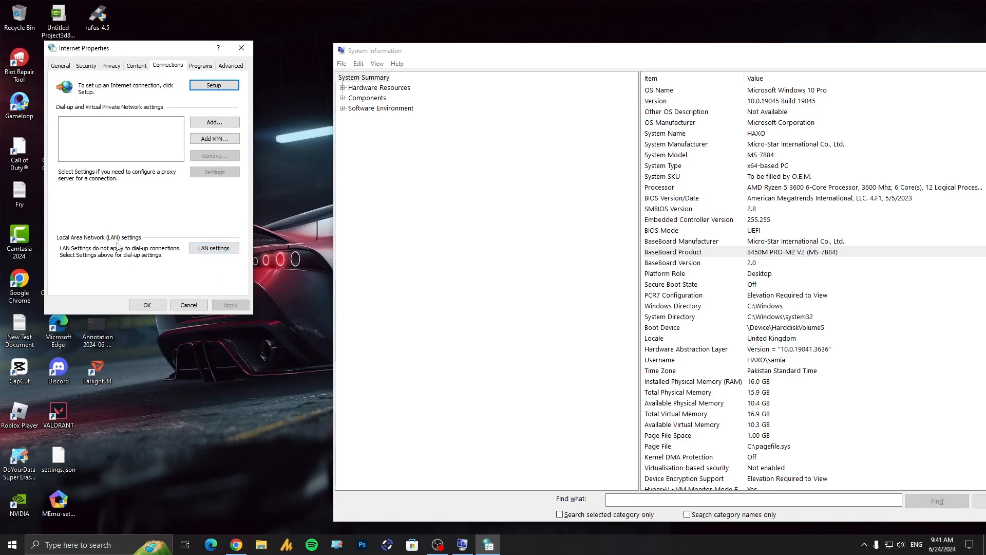
{"action": "left_click", "coordinate": [208, 250]}
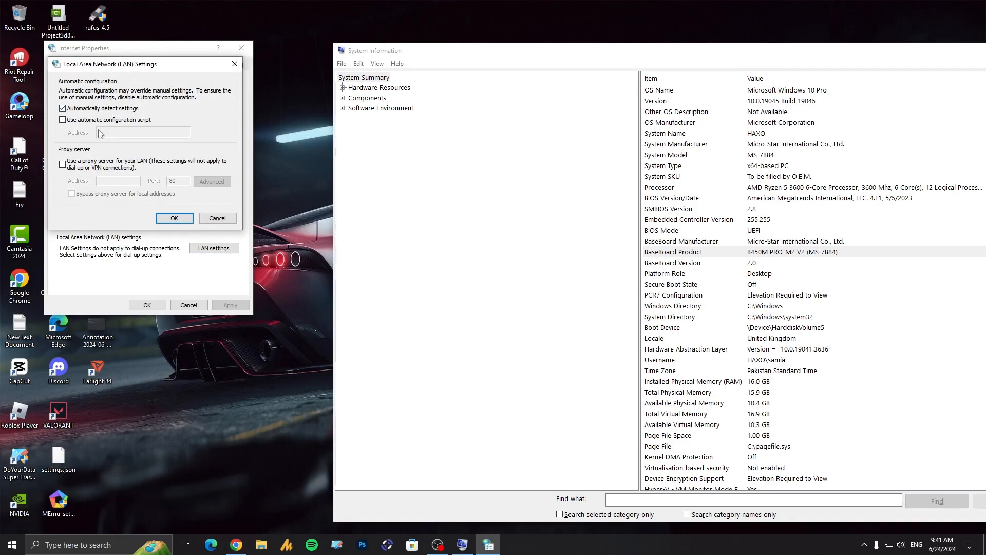
{"action": "left_click", "coordinate": [171, 224]}
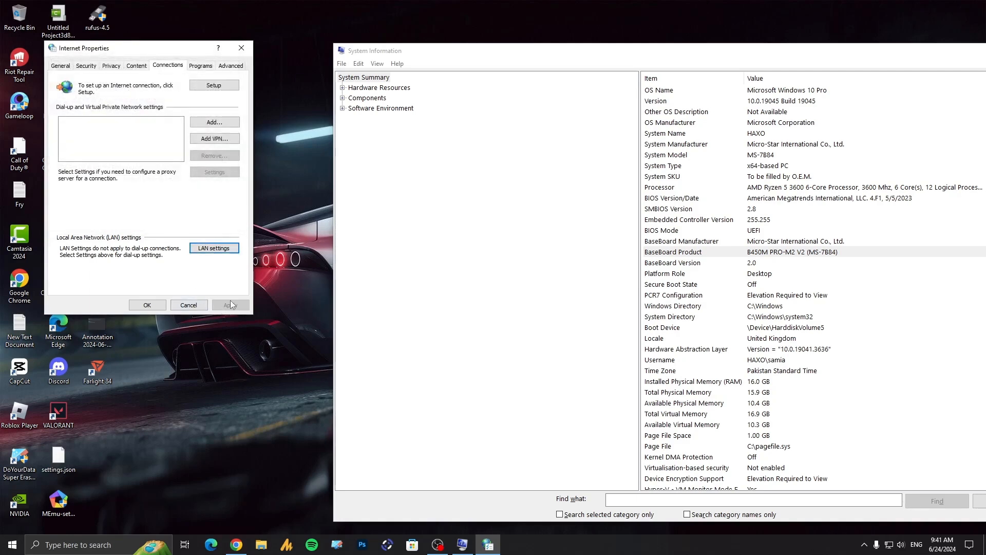
{"action": "left_click", "coordinate": [150, 307]}
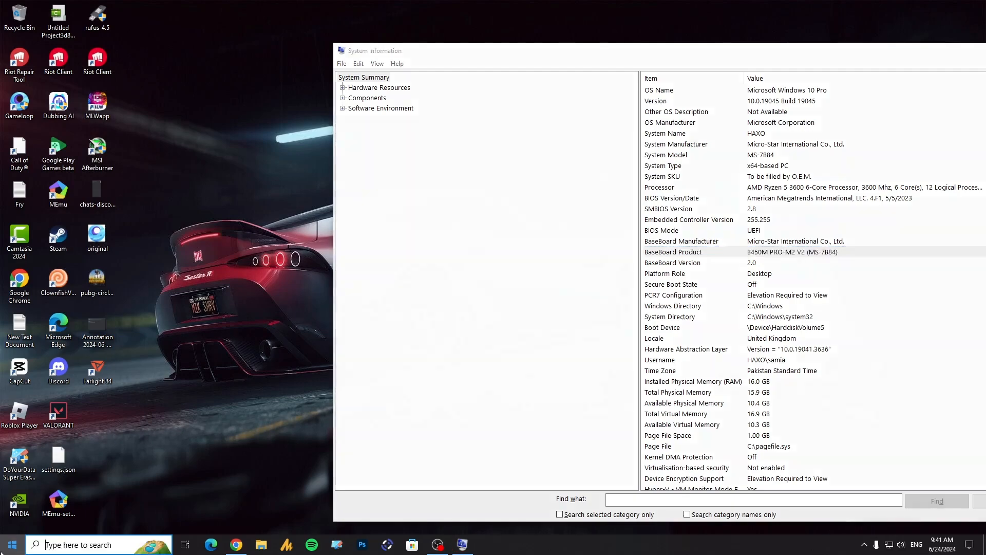
Step: Review the automatic and manual proxy setup under Network & Internet in Windows Settings, and close Settings when done
{"action": "left_click", "coordinate": [12, 544]}
{"action": "left_click", "coordinate": [38, 497]}
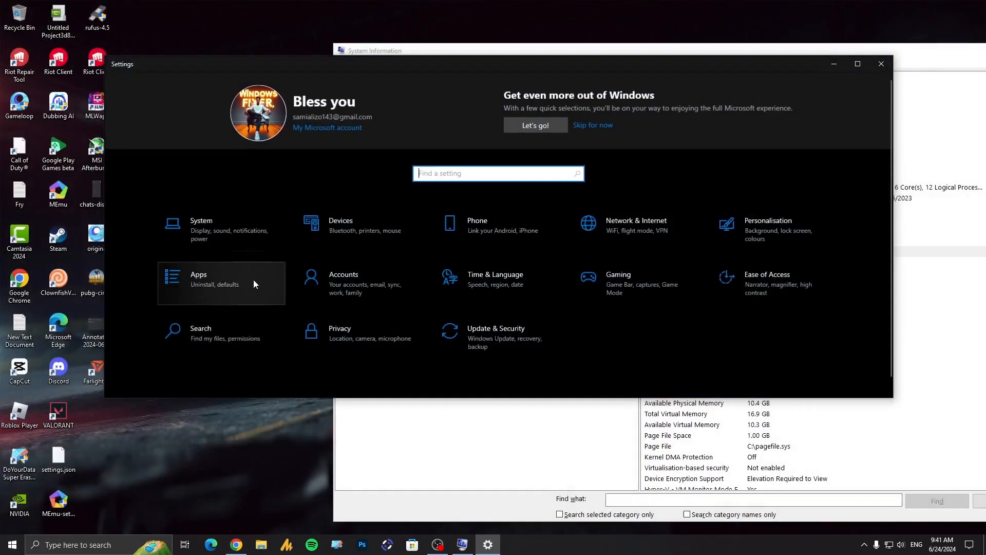
{"action": "left_click", "coordinate": [623, 226]}
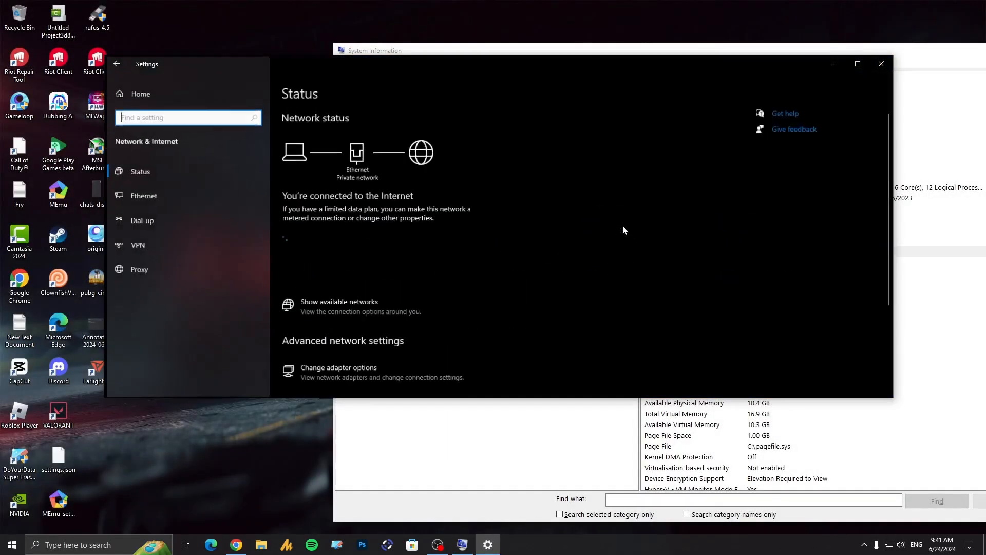
{"action": "left_click", "coordinate": [159, 272]}
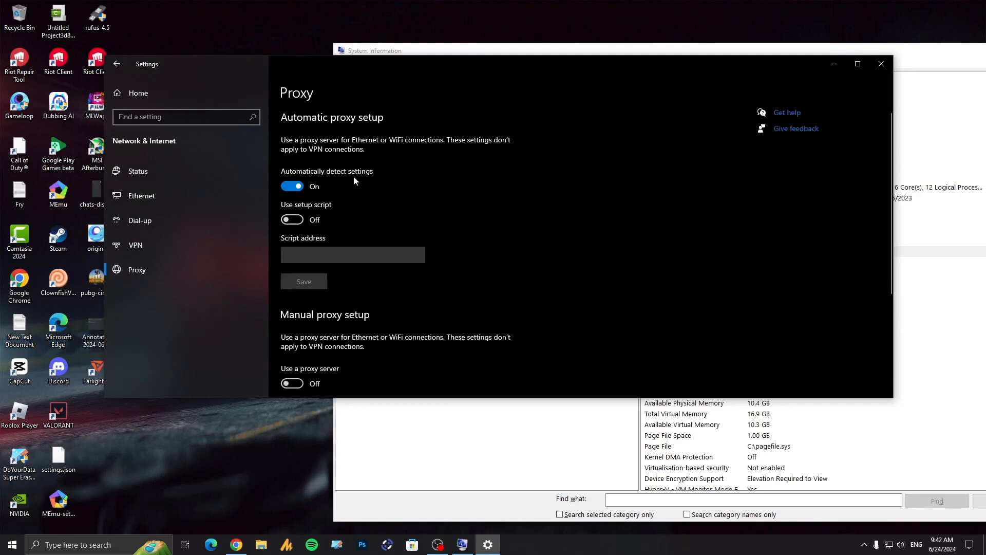
{"action": "scroll", "coordinate": [372, 174], "scroll_direction": "down", "scroll_amount": 3}
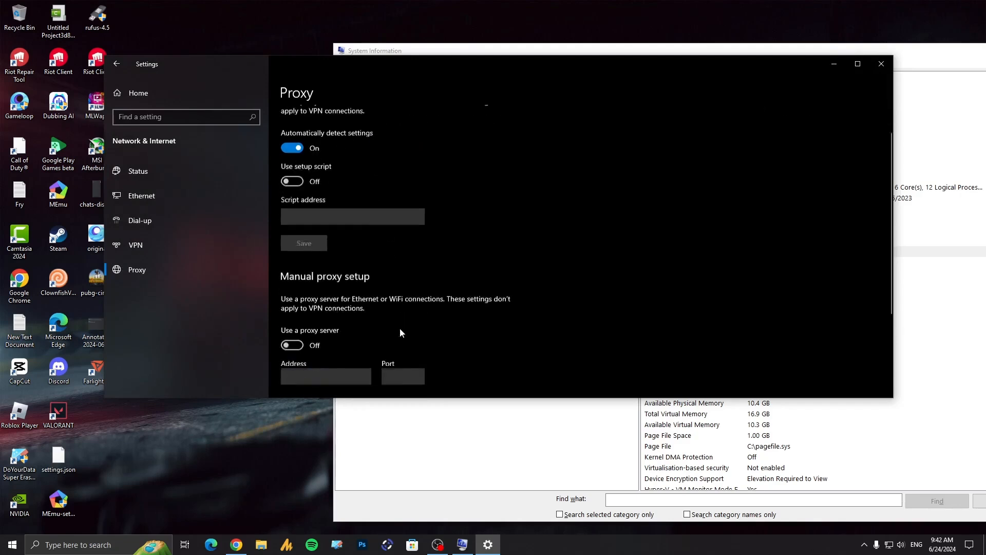
{"action": "scroll", "coordinate": [309, 328], "scroll_direction": "down", "scroll_amount": 1}
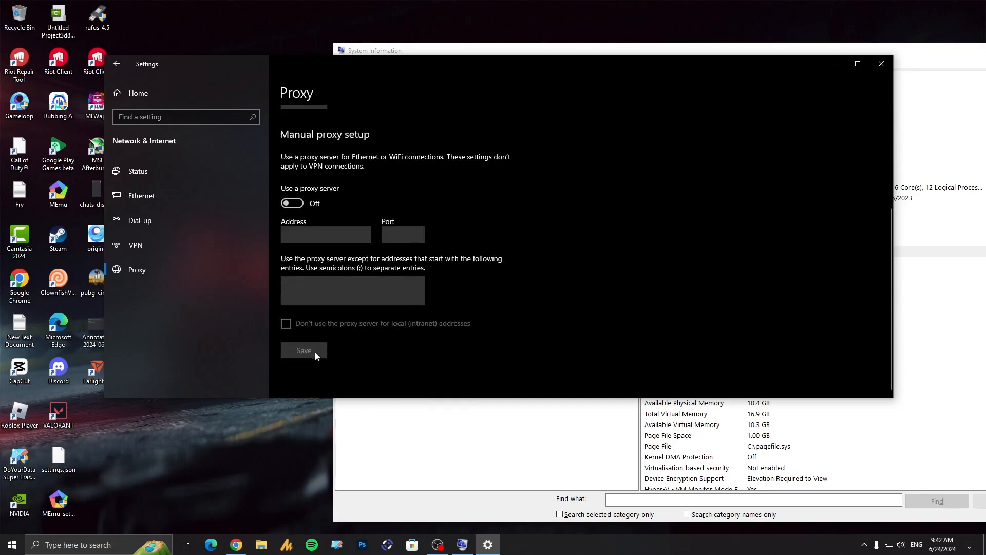
{"action": "left_click", "coordinate": [882, 63]}
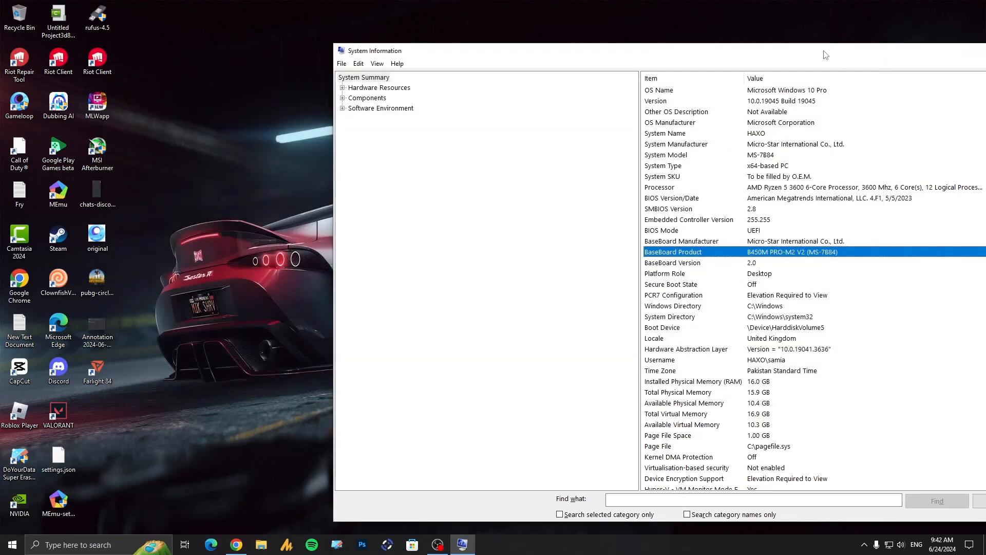
{"action": "left_click_drag", "start_coordinate": [825, 55], "coordinate": [514, 36]}
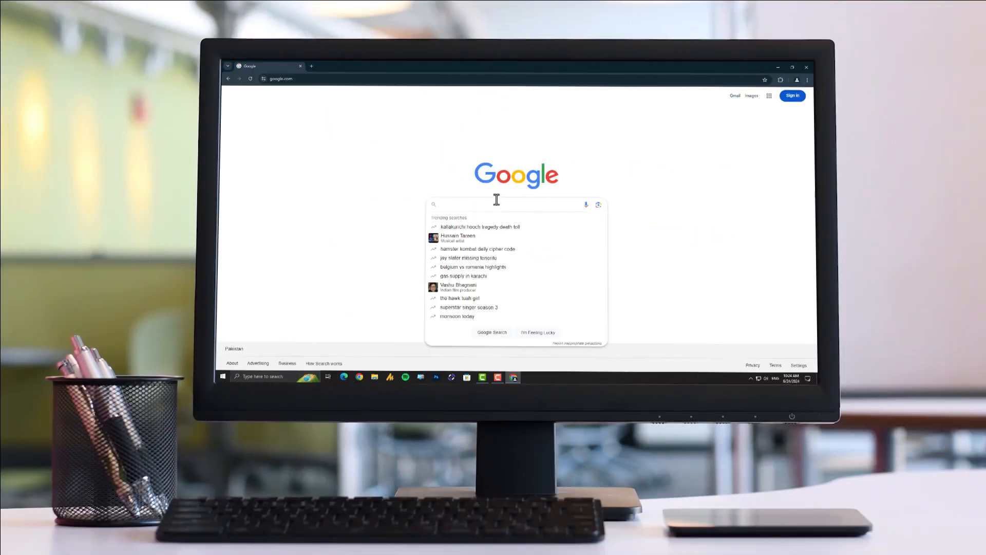
Step: Switch to Chrome, search Google for "youtube" and open the YouTube home page to test the internet connection
{"action": "type", "text": "youtube"}
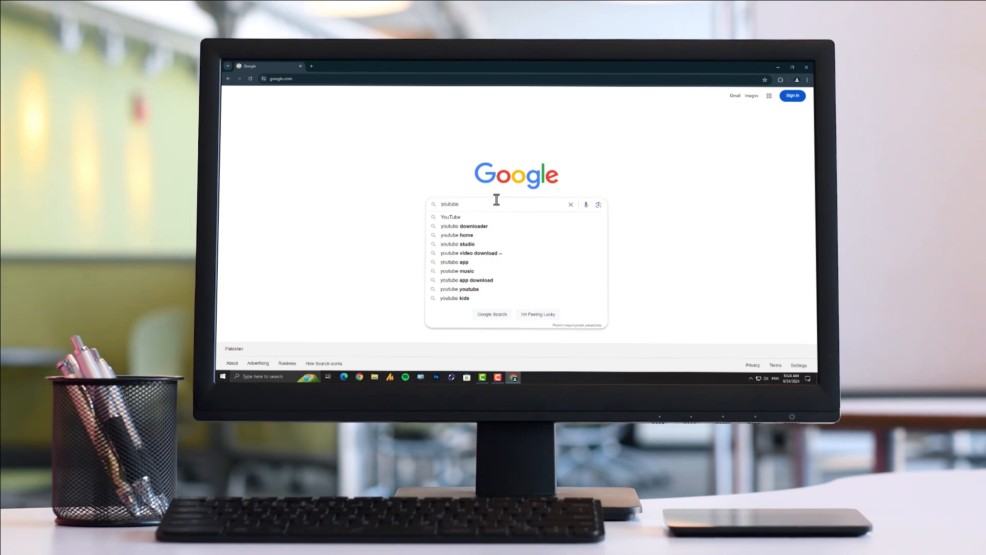
{"action": "key", "text": "Return"}
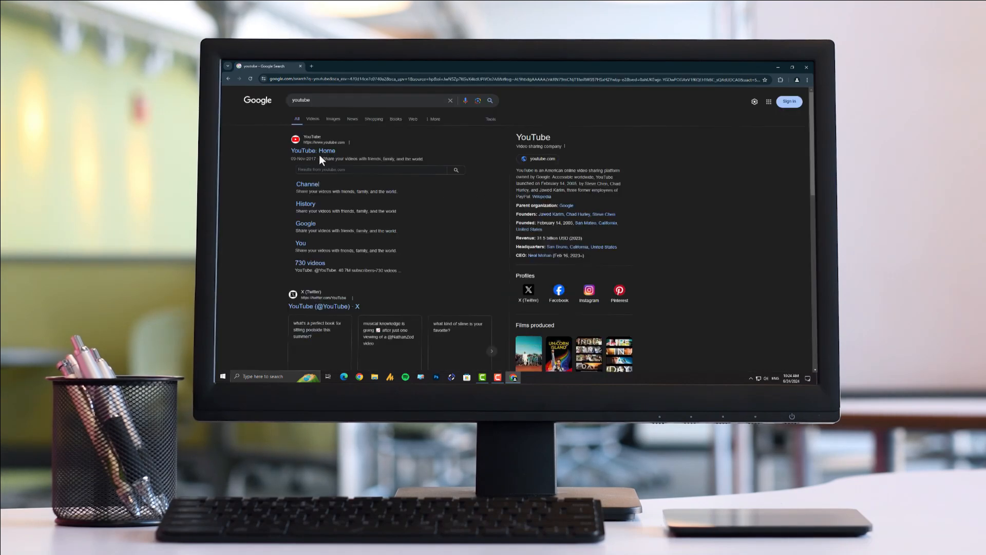
{"action": "left_click", "coordinate": [321, 152]}
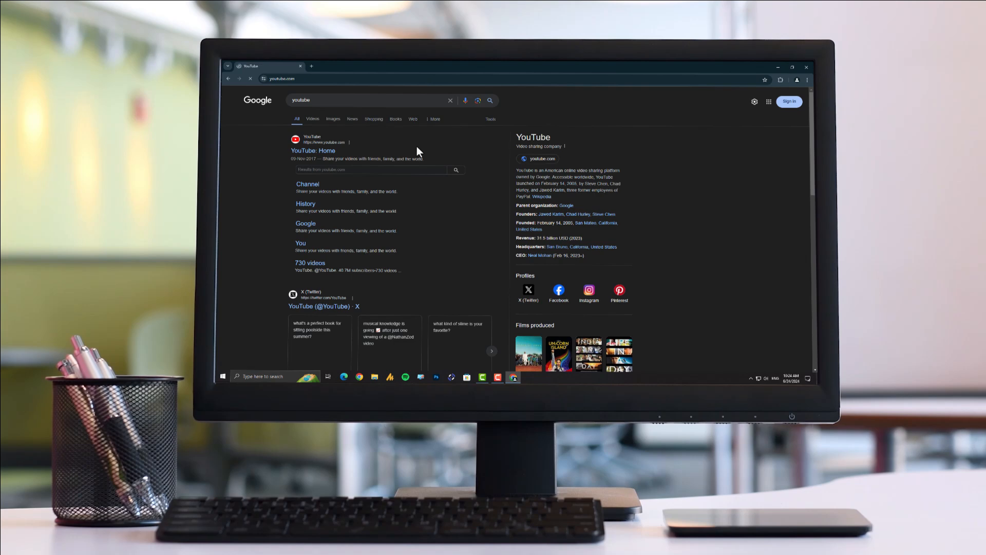